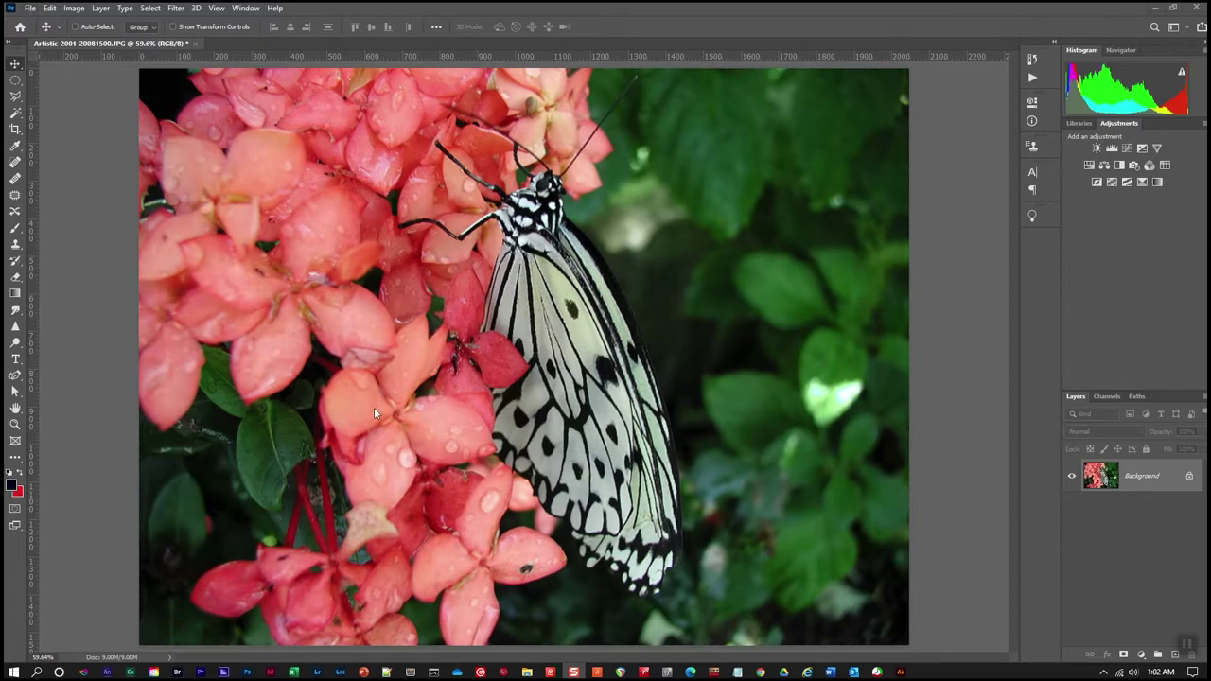
Resample the photo from 72 to 300 pixels/inch (8533 × 6400) and fit it on screen.
{"action": "left_click", "coordinate": [71, 9]}
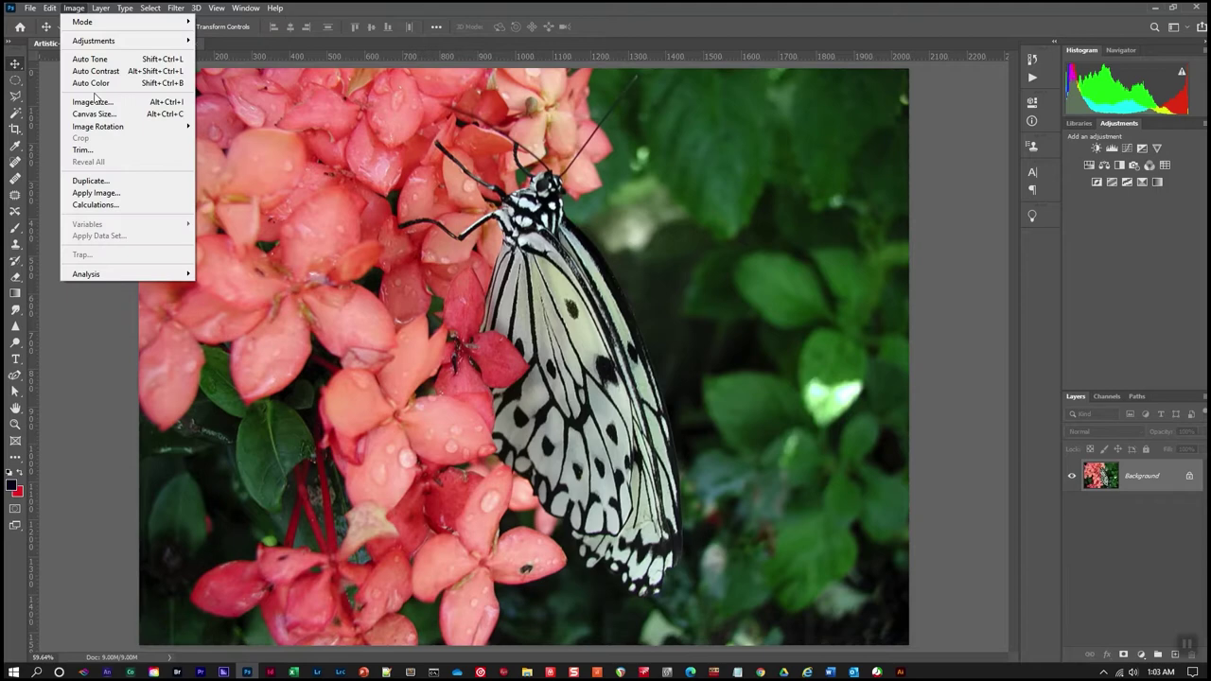
{"action": "left_click", "coordinate": [99, 103]}
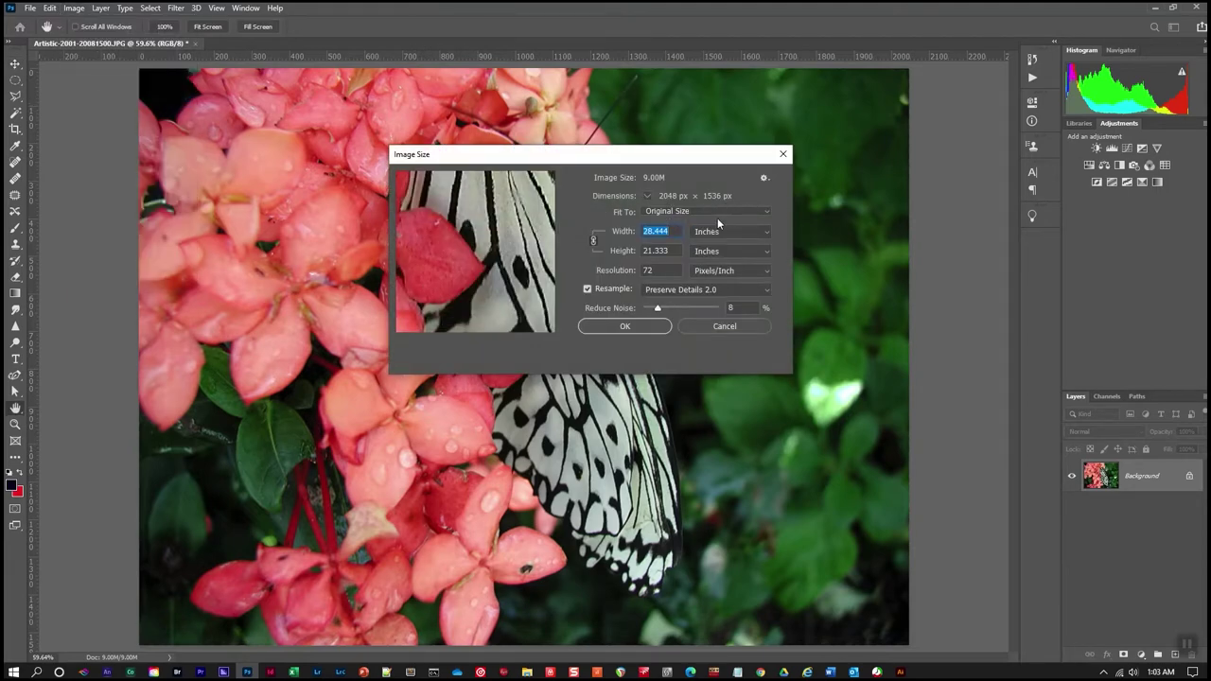
{"action": "double_click", "coordinate": [656, 270]}
{"action": "type", "text": "3"}
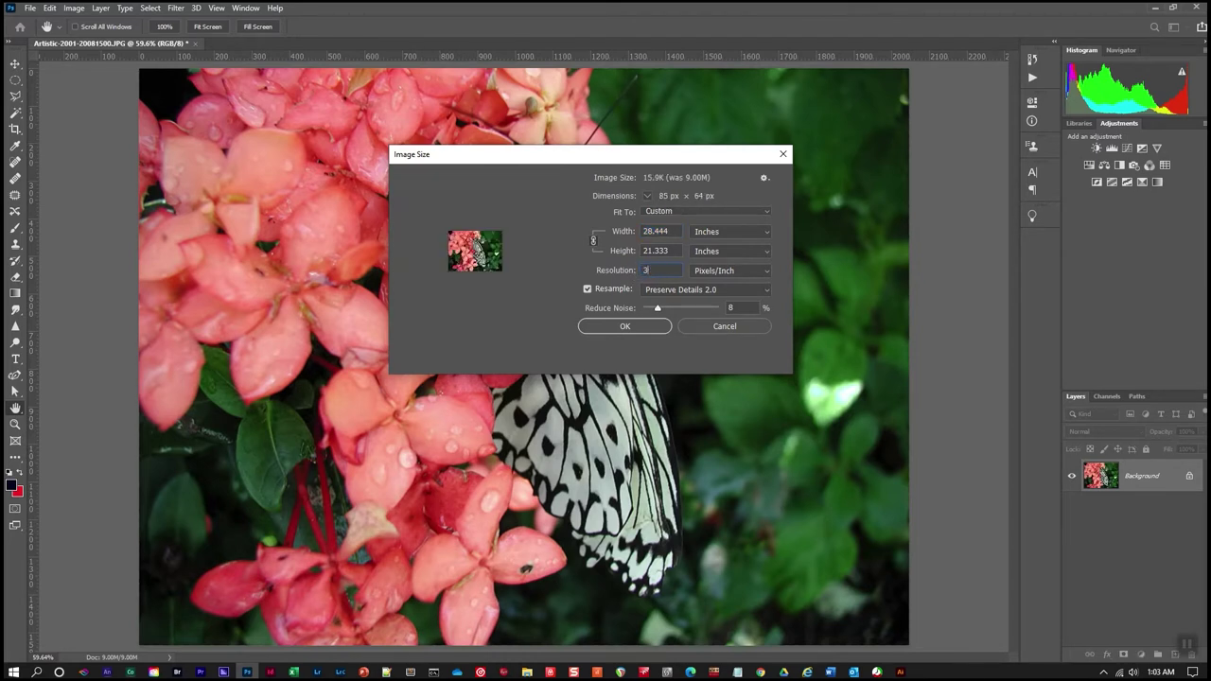
{"action": "type", "text": "00"}
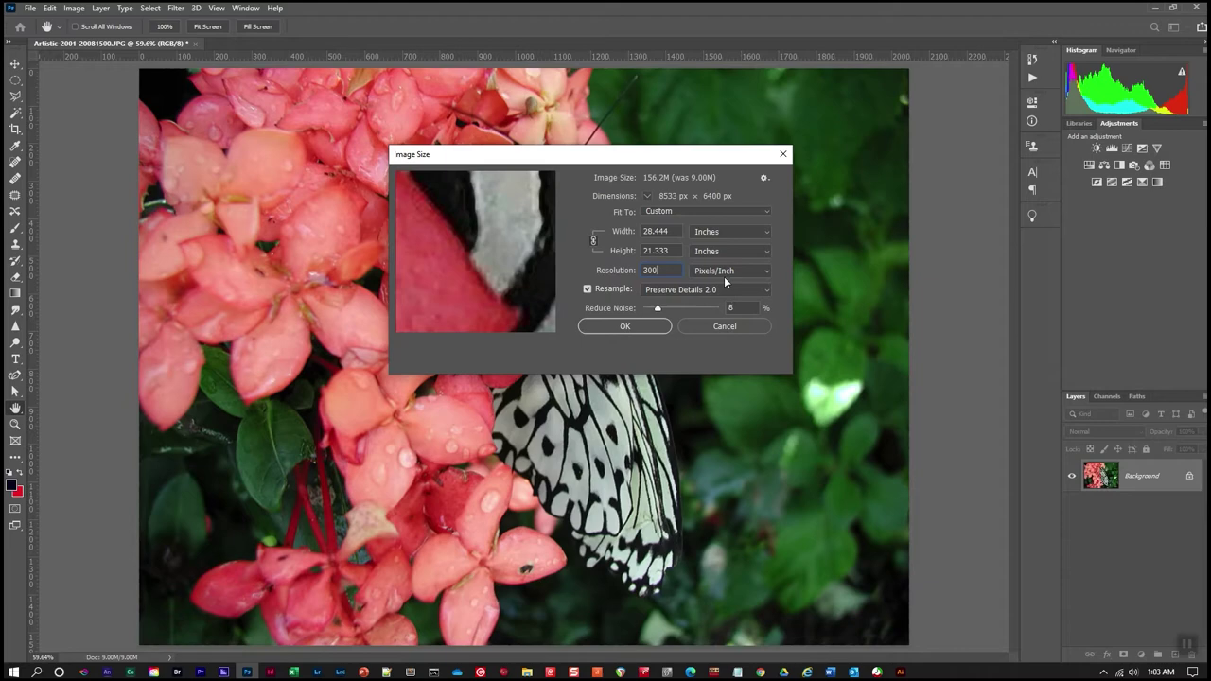
{"action": "left_click", "coordinate": [623, 327]}
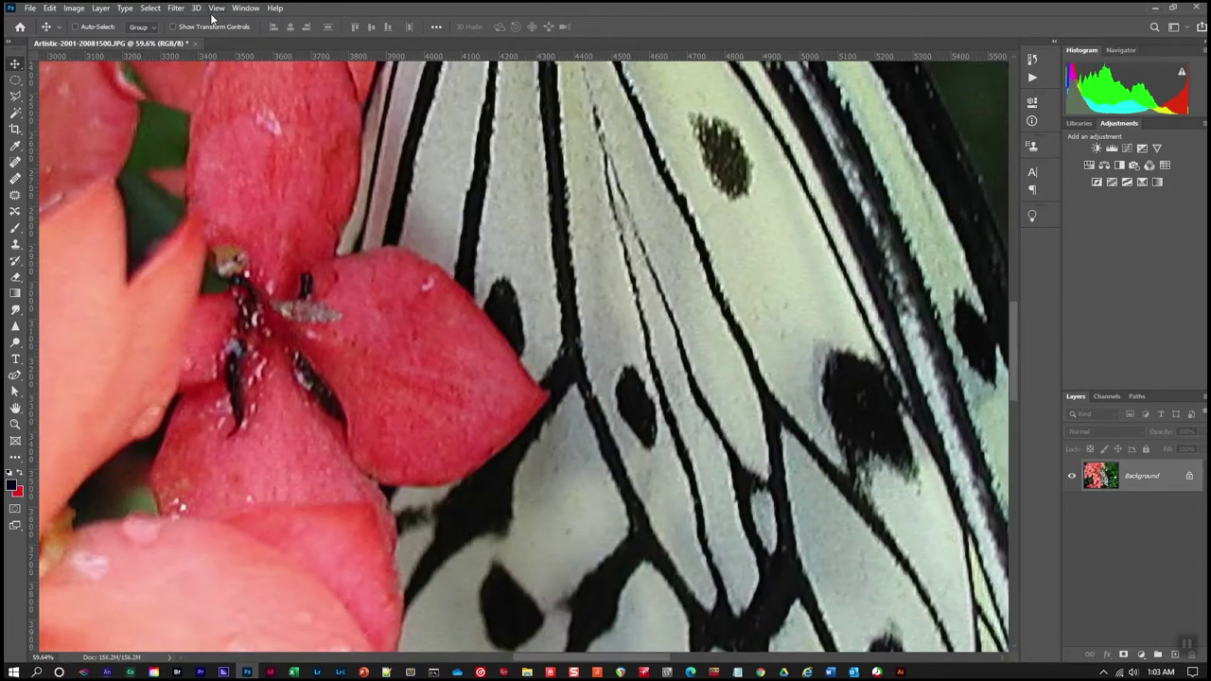
{"action": "left_click", "coordinate": [214, 9]}
{"action": "left_click", "coordinate": [242, 127]}
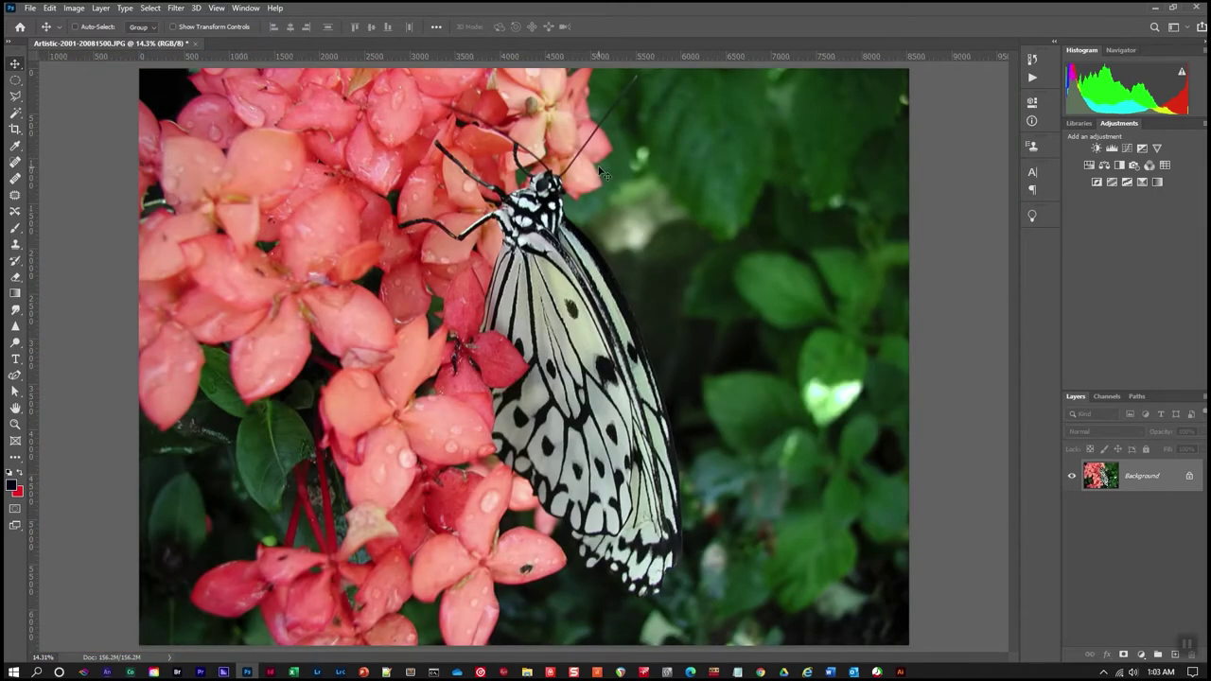
Export the photo as a 100%-quality JPG, overwriting the same-named file on My Passport (D:).
{"action": "left_click", "coordinate": [33, 10]}
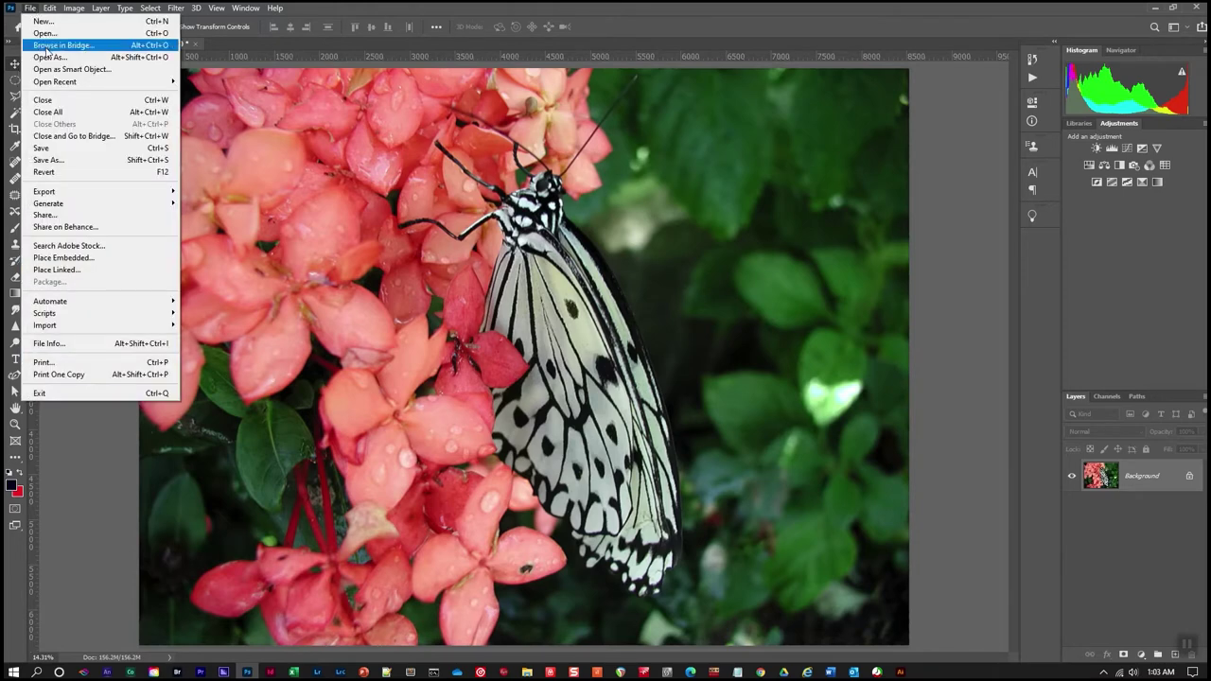
{"action": "mouse_move", "coordinate": [45, 191]}
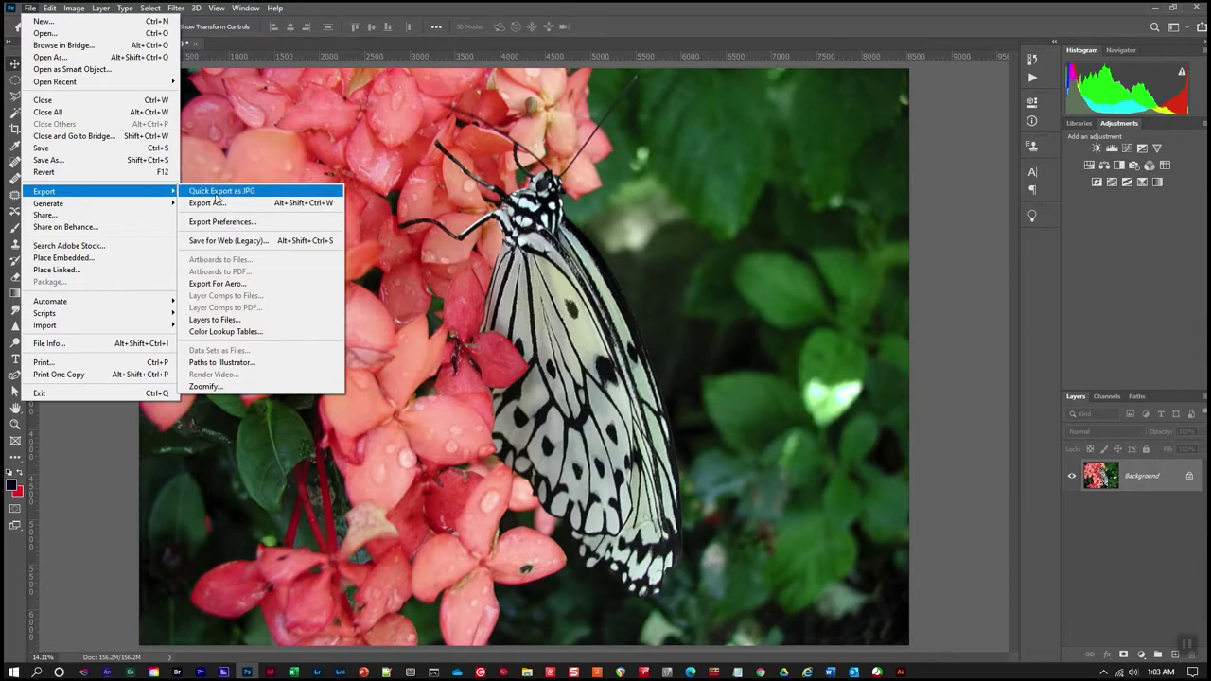
{"action": "left_click", "coordinate": [205, 207]}
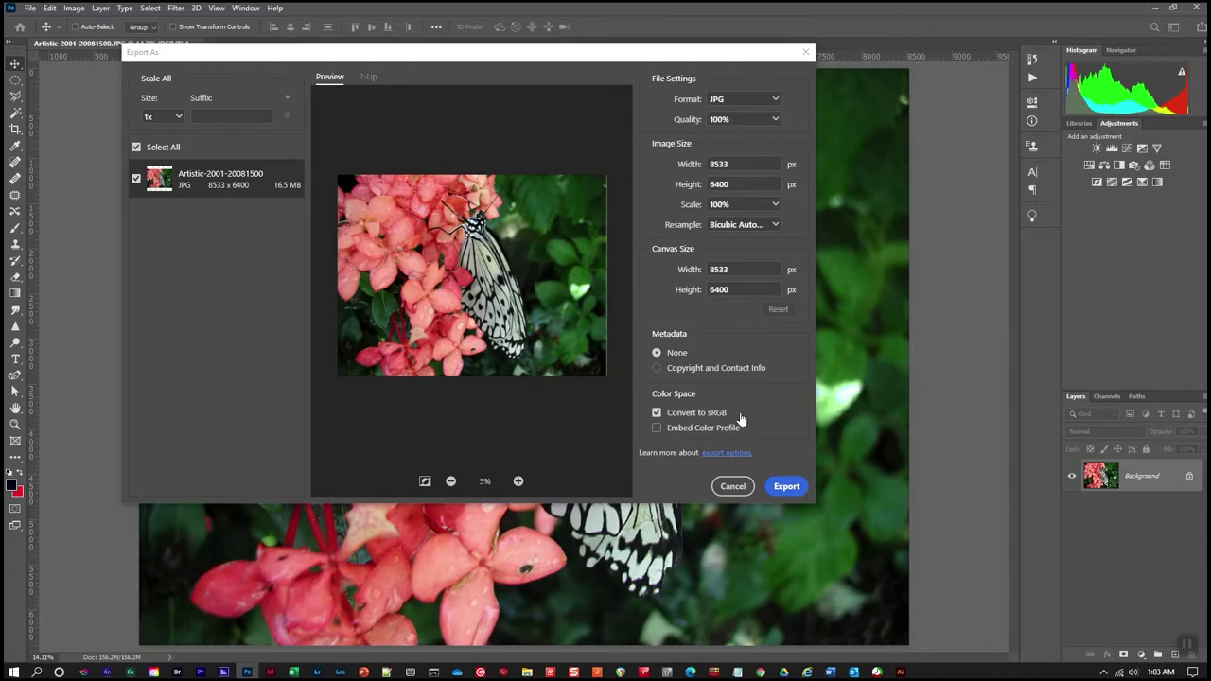
{"action": "left_click", "coordinate": [791, 487]}
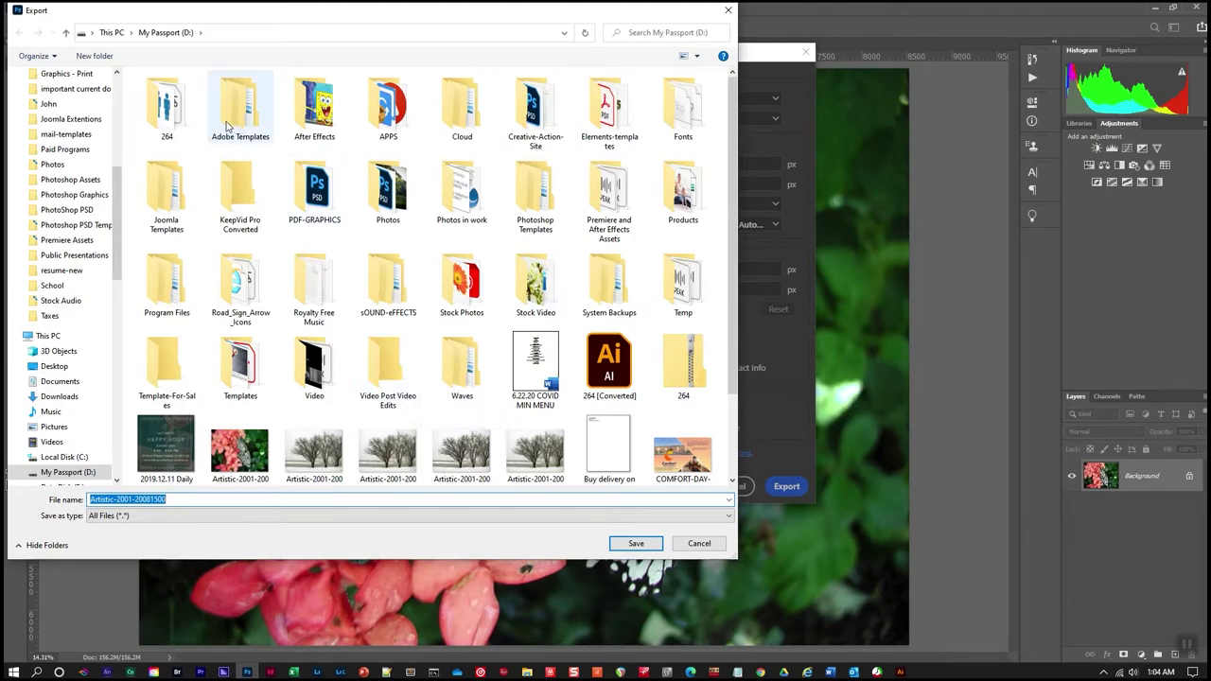
{"action": "left_click", "coordinate": [635, 543]}
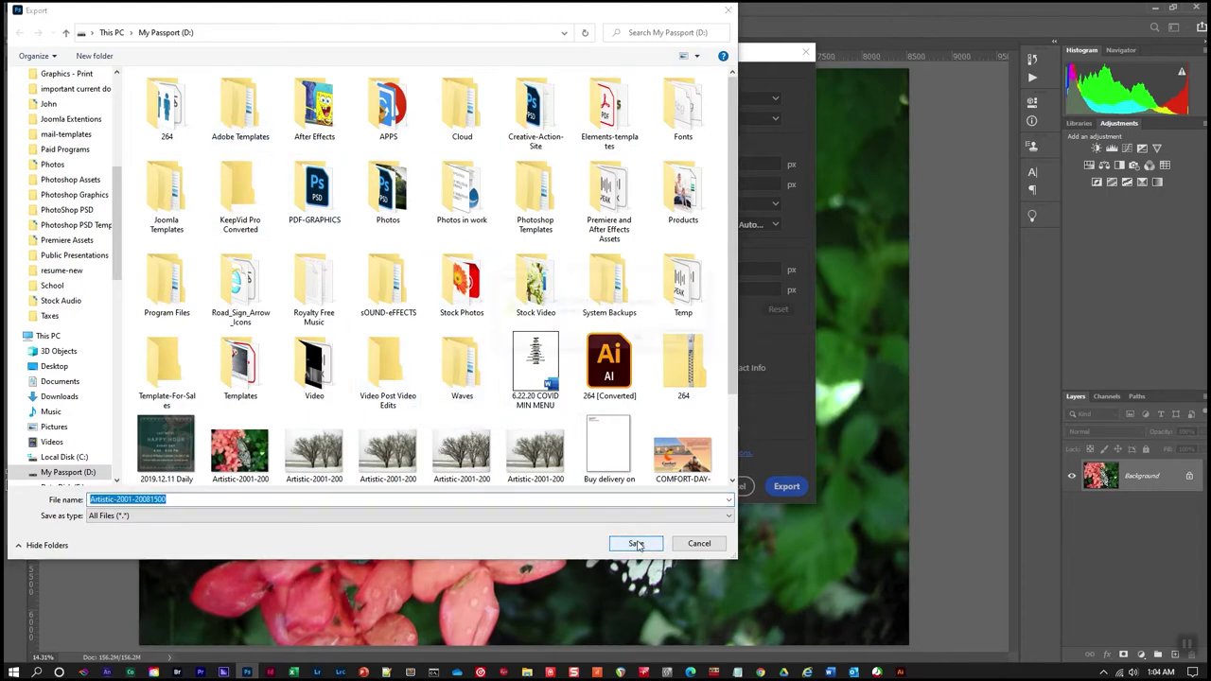
{"action": "left_click", "coordinate": [638, 339]}
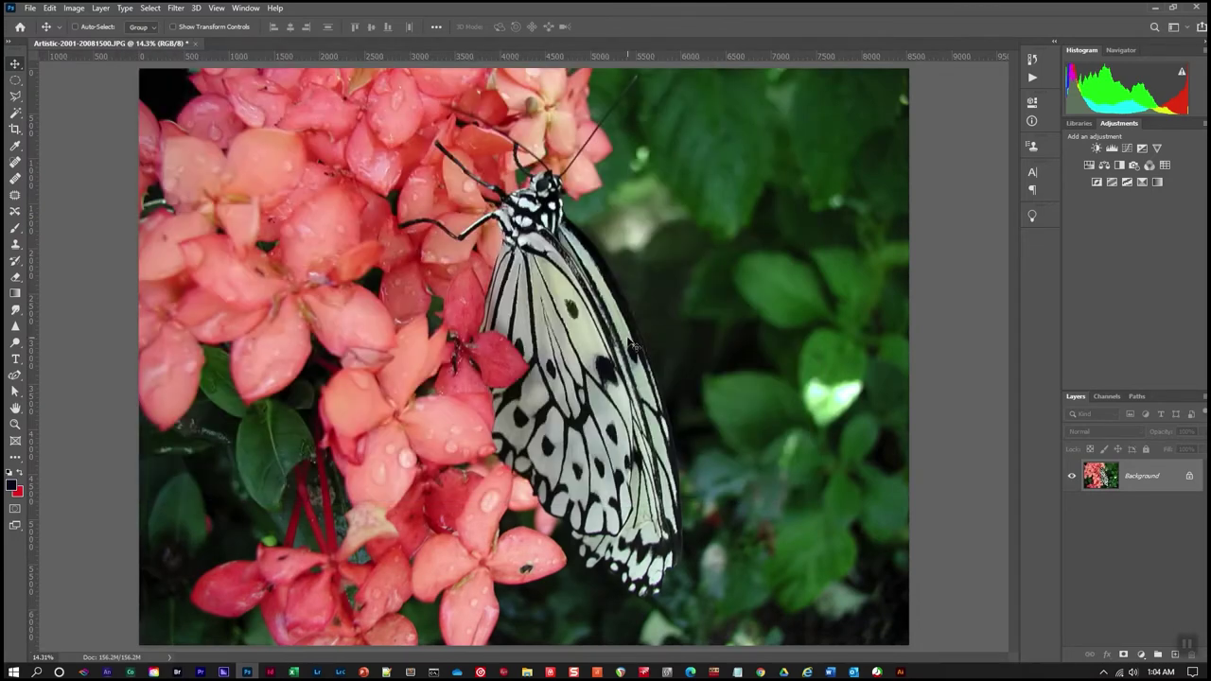
{"action": "left_click", "coordinate": [530, 672]}
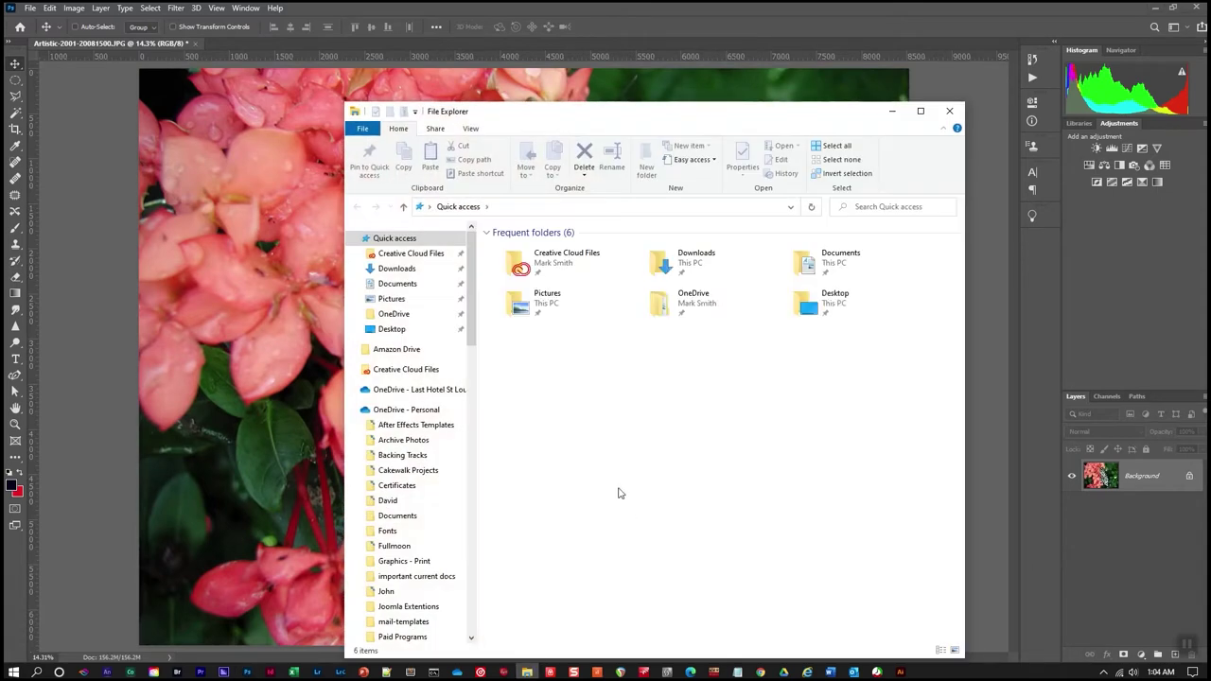
{"action": "scroll", "coordinate": [406, 530], "scroll_direction": "down", "scroll_amount": 2}
{"action": "scroll", "coordinate": [402, 506], "scroll_direction": "down", "scroll_amount": 1}
{"action": "scroll", "coordinate": [383, 503], "scroll_direction": "down", "scroll_amount": 4}
{"action": "scroll", "coordinate": [379, 503], "scroll_direction": "down", "scroll_amount": 1}
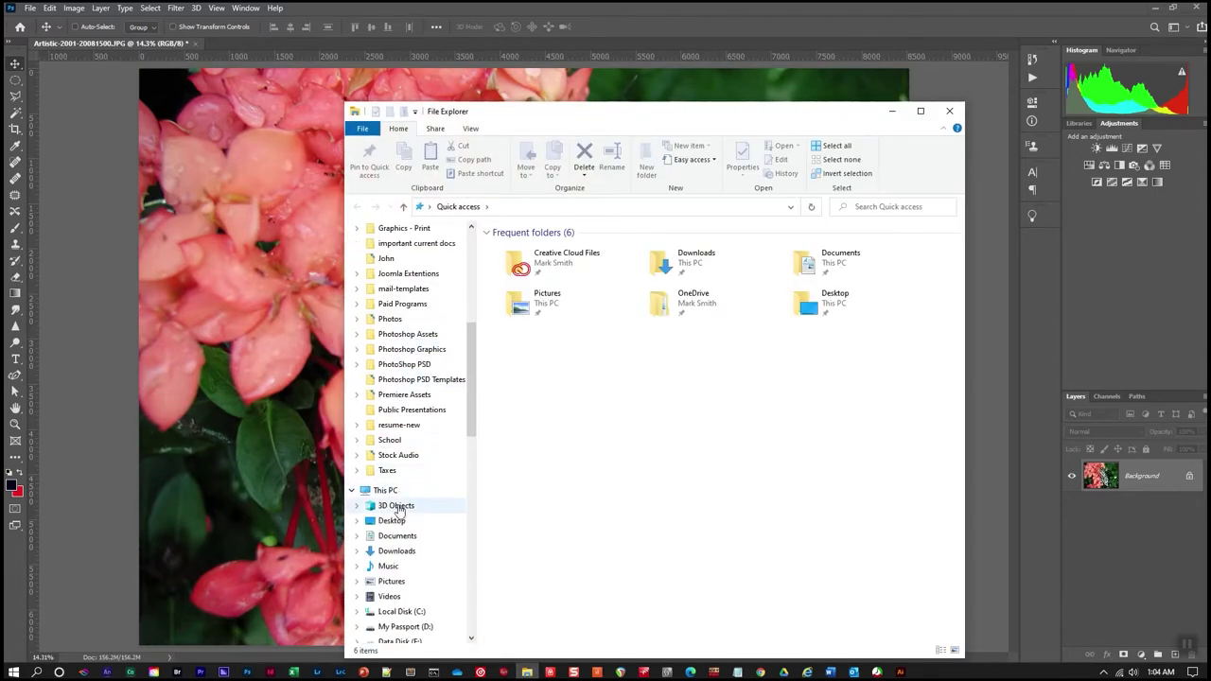
{"action": "scroll", "coordinate": [406, 506], "scroll_direction": "down", "scroll_amount": 2}
{"action": "left_click", "coordinate": [428, 523]}
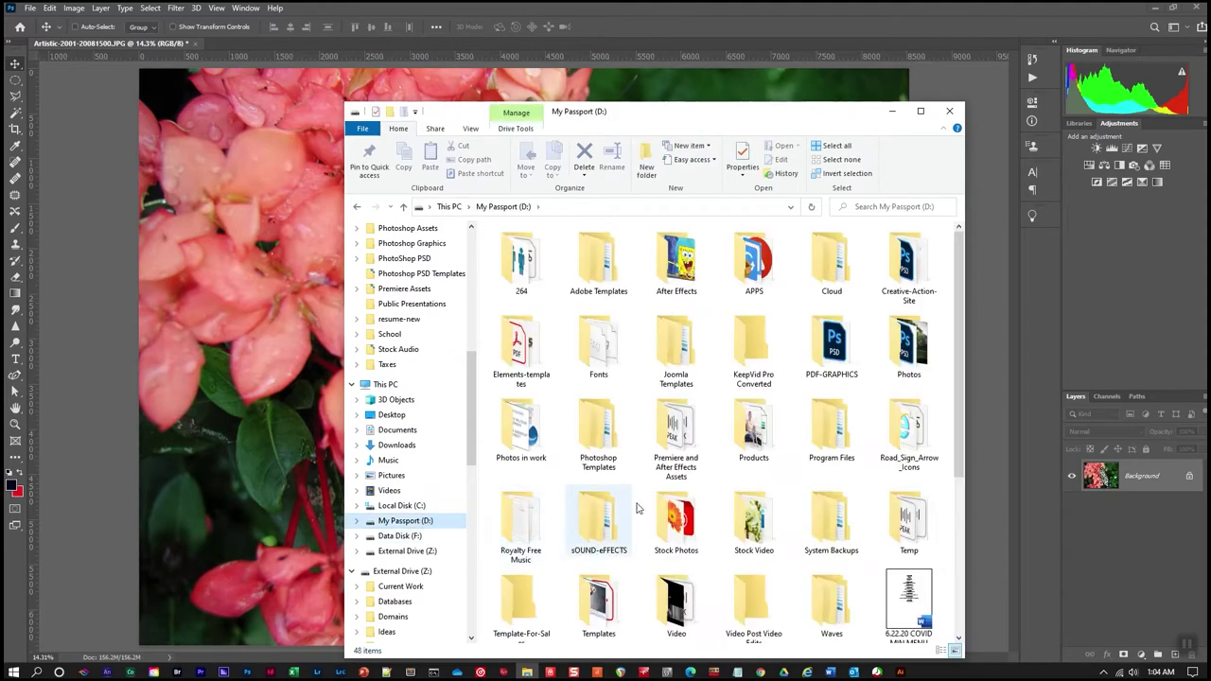
{"action": "scroll", "coordinate": [641, 504], "scroll_direction": "down", "scroll_amount": 5}
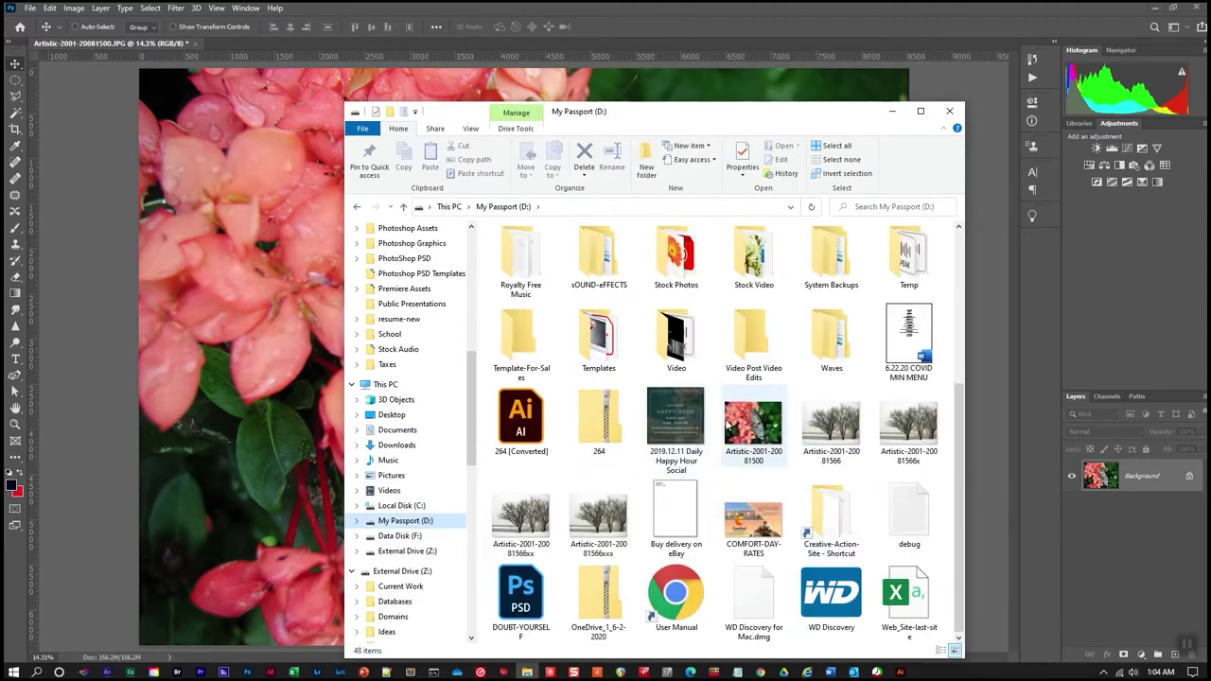
{"action": "left_click", "coordinate": [750, 427]}
{"action": "right_click", "coordinate": [749, 427]}
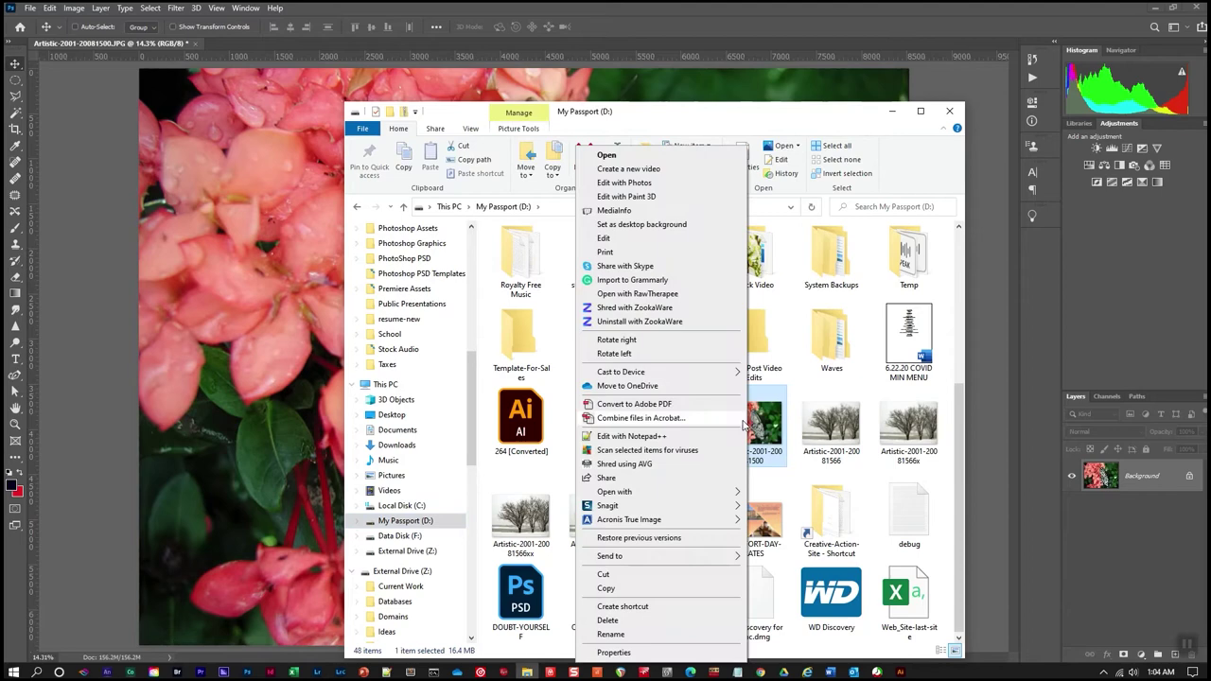
{"action": "left_click", "coordinate": [652, 652]}
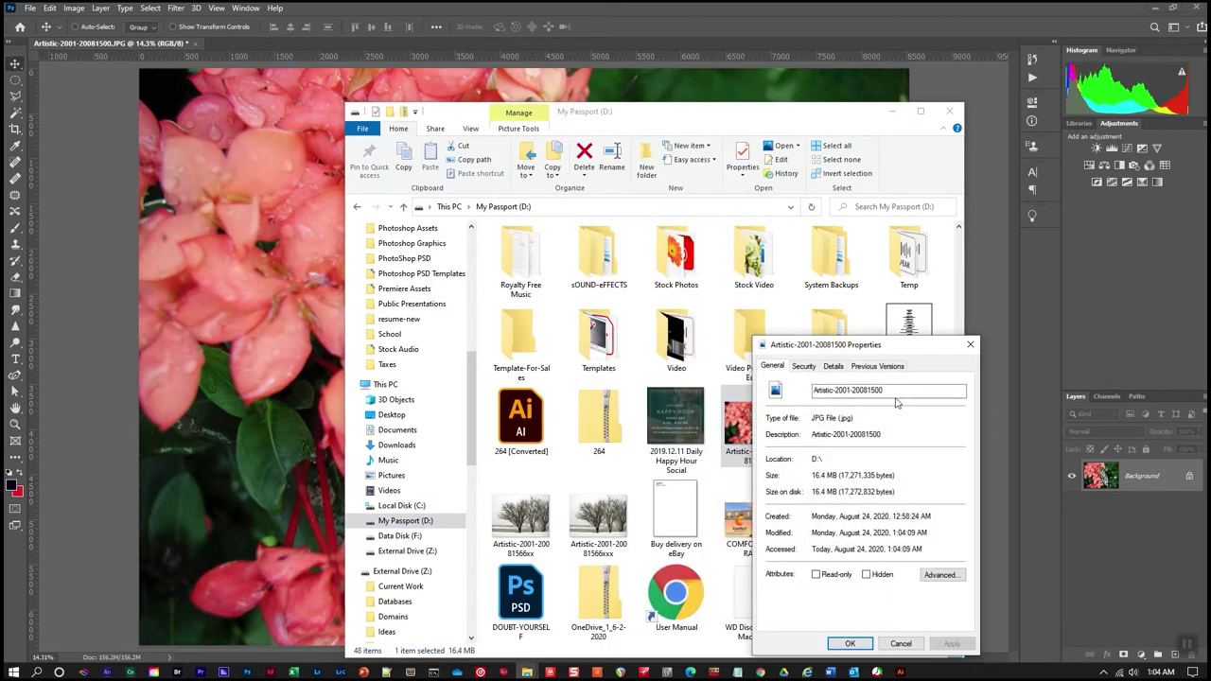
{"action": "left_click", "coordinate": [832, 366]}
{"action": "scroll", "coordinate": [887, 497], "scroll_direction": "down", "scroll_amount": 2}
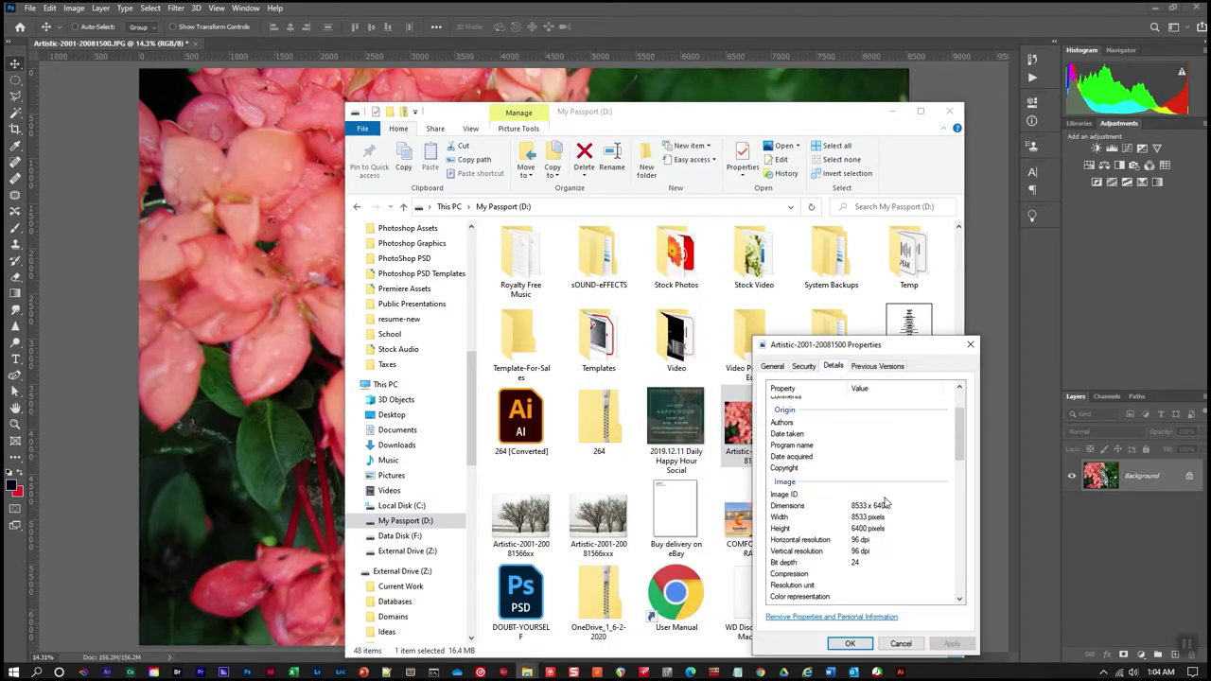
{"action": "left_click", "coordinate": [900, 643]}
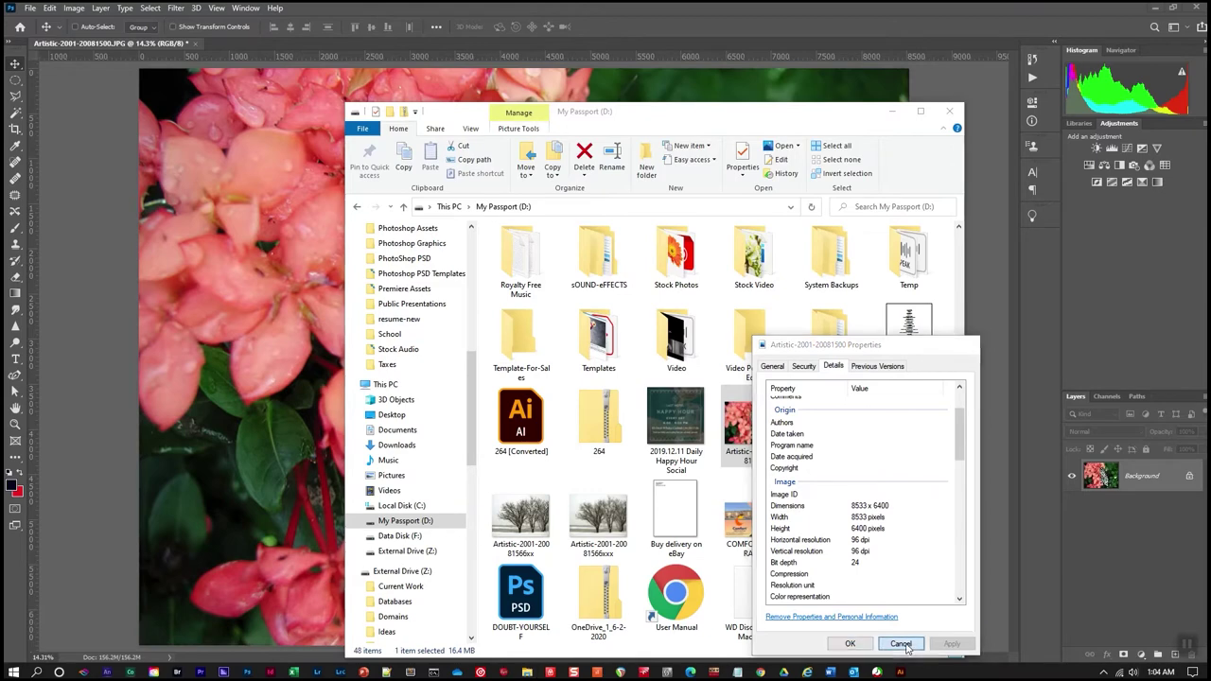
{"action": "left_click", "coordinate": [950, 112]}
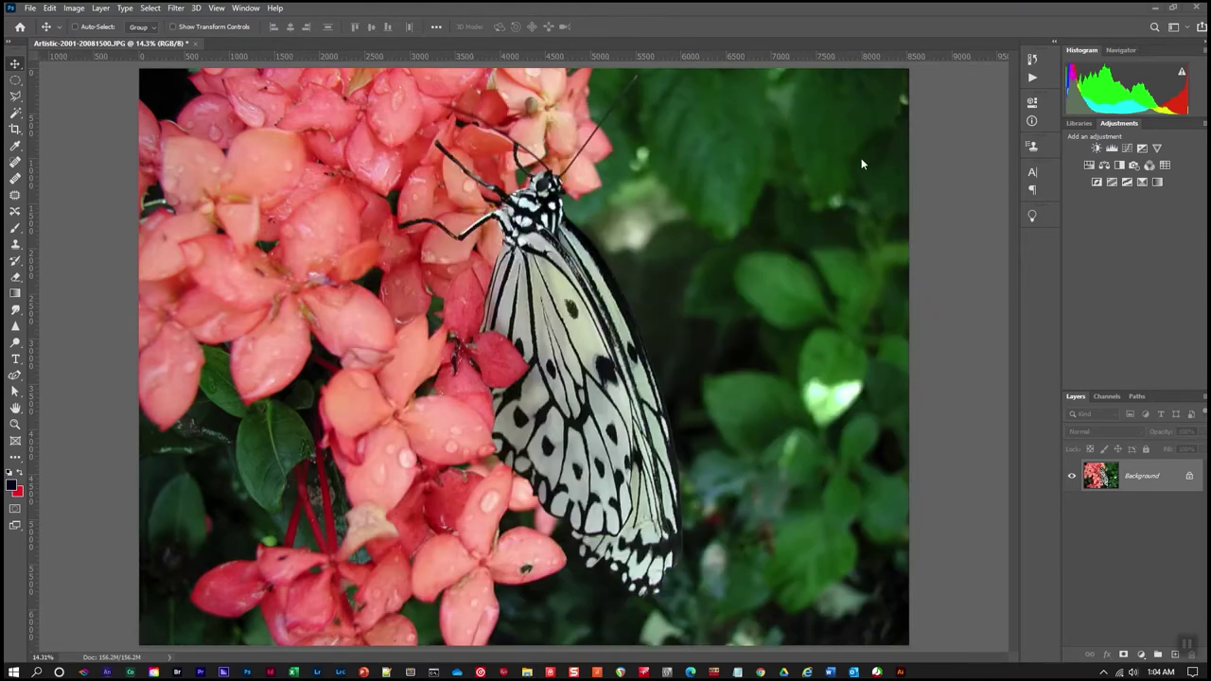
{"action": "left_click", "coordinate": [31, 9]}
{"action": "mouse_move", "coordinate": [45, 191]}
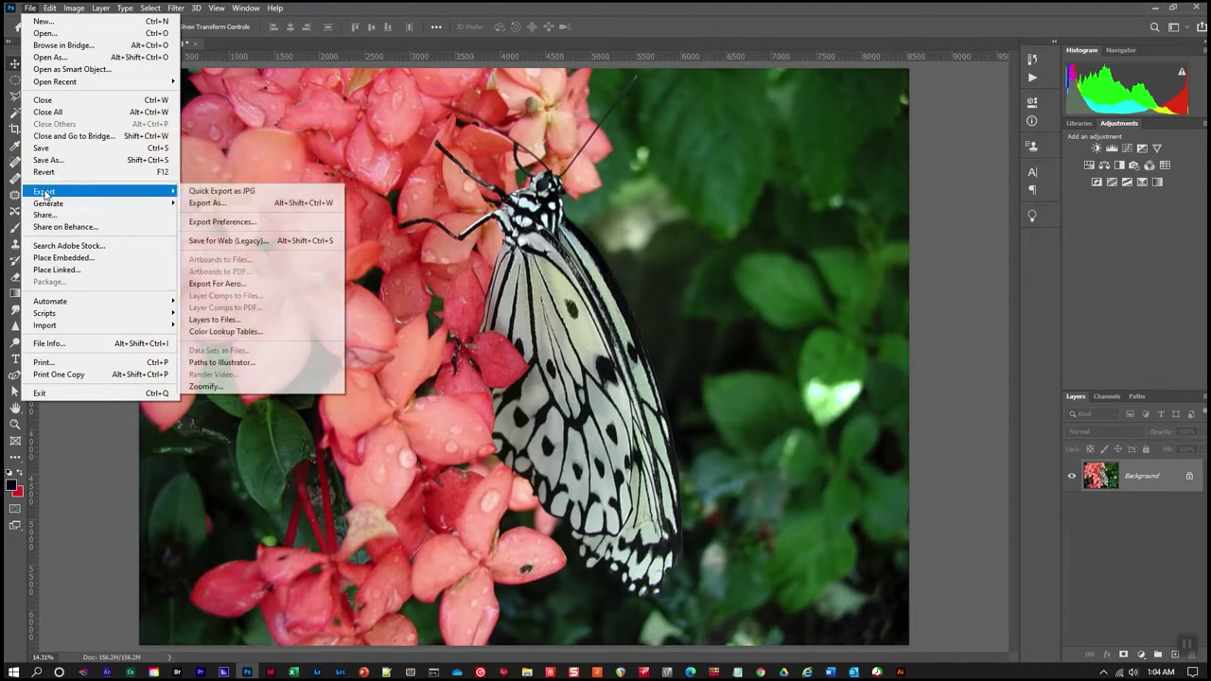
{"action": "left_click", "coordinate": [210, 243]}
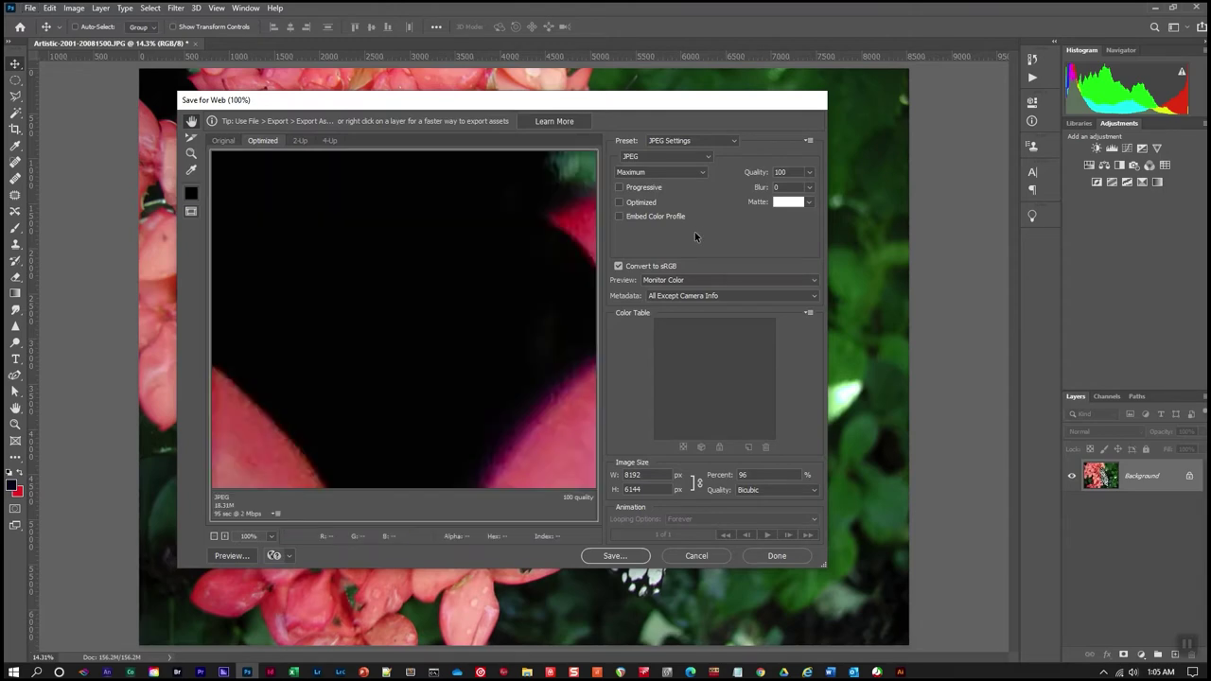
{"action": "left_click", "coordinate": [615, 555]}
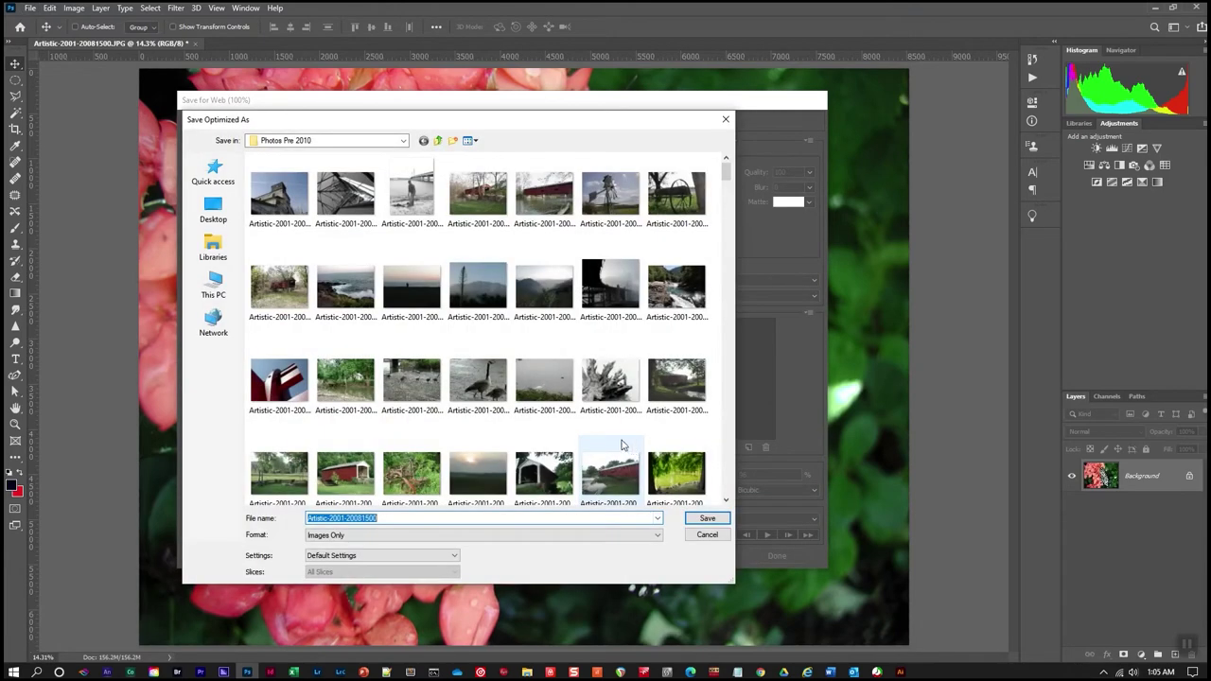
{"action": "left_click", "coordinate": [421, 520]}
{"action": "type", "text": "x"}
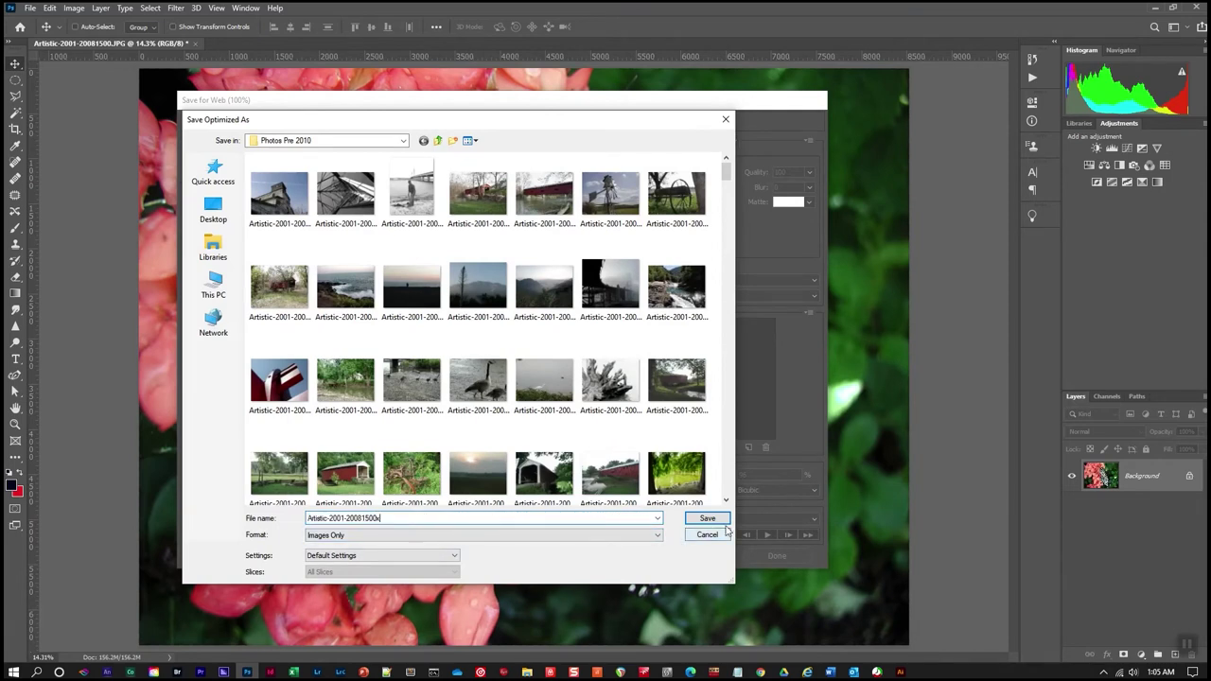
{"action": "left_click", "coordinate": [214, 283]}
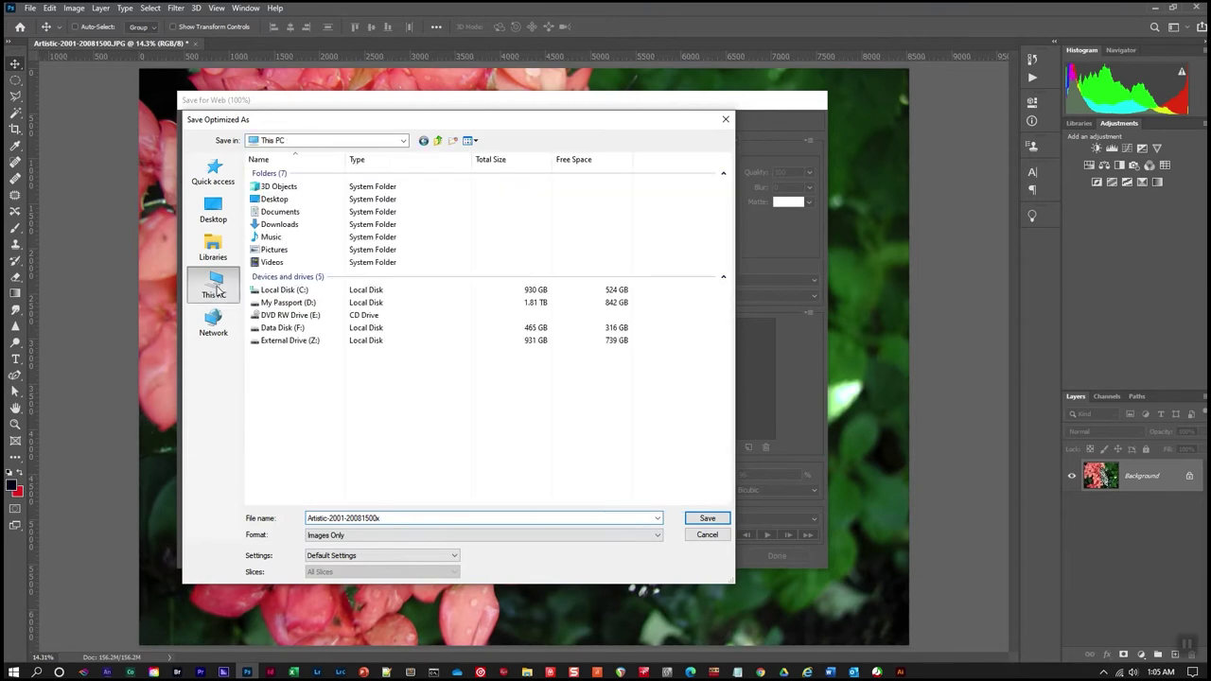
{"action": "left_click", "coordinate": [282, 305]}
{"action": "left_click", "coordinate": [274, 303]}
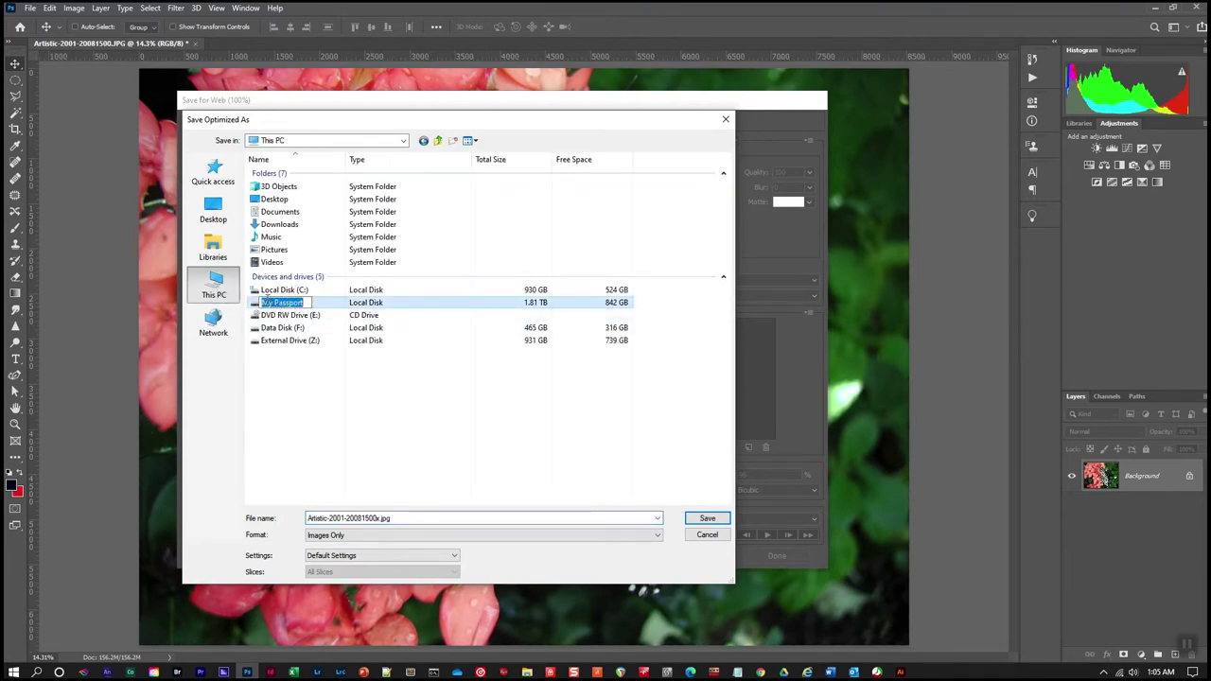
{"action": "double_click", "coordinate": [279, 304]}
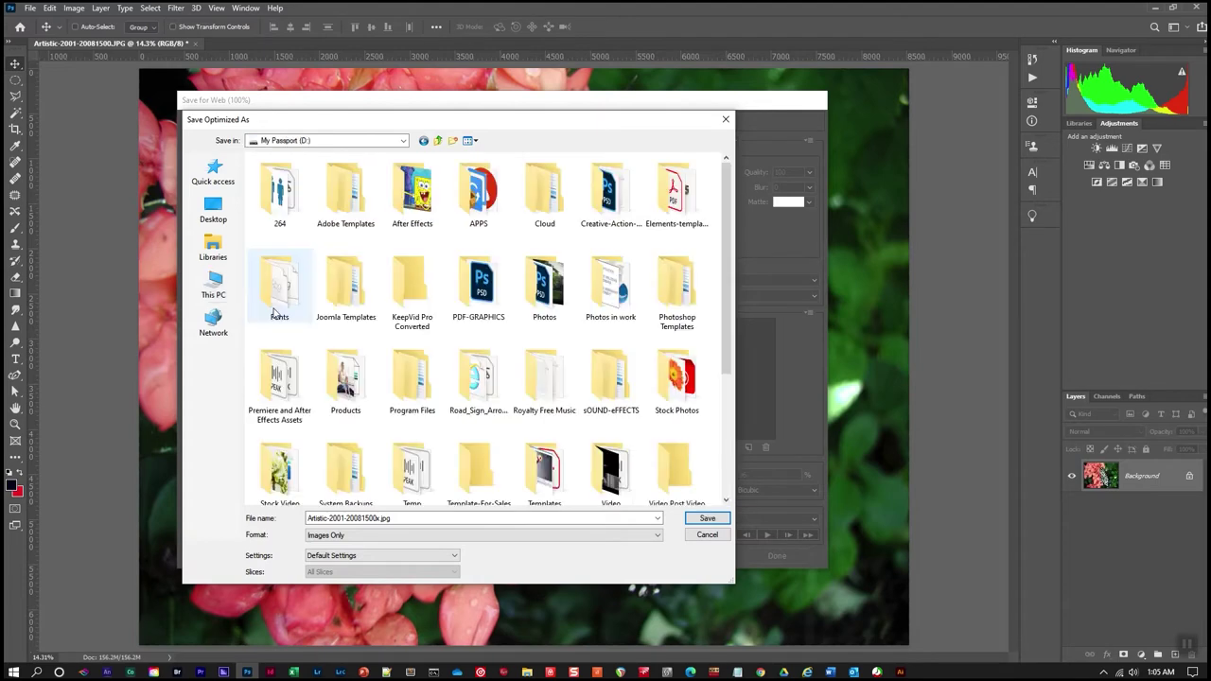
{"action": "left_click", "coordinate": [700, 520]}
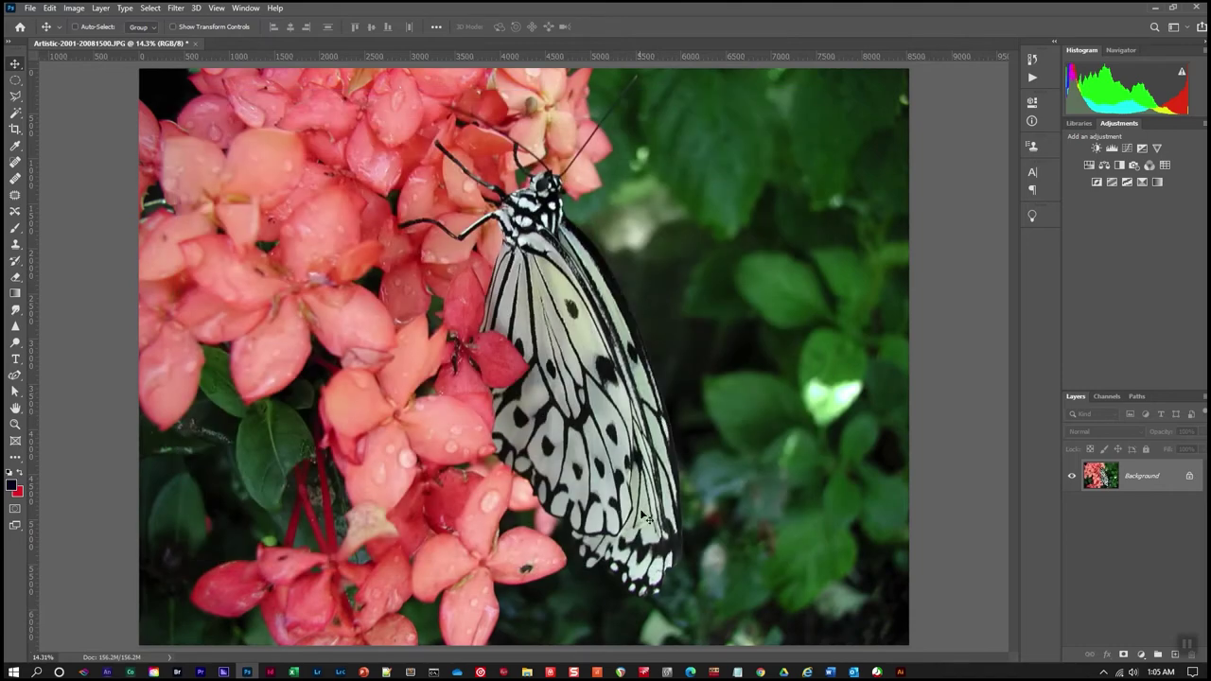
{"action": "left_click", "coordinate": [527, 672]}
{"action": "scroll", "coordinate": [397, 501], "scroll_direction": "down", "scroll_amount": 3}
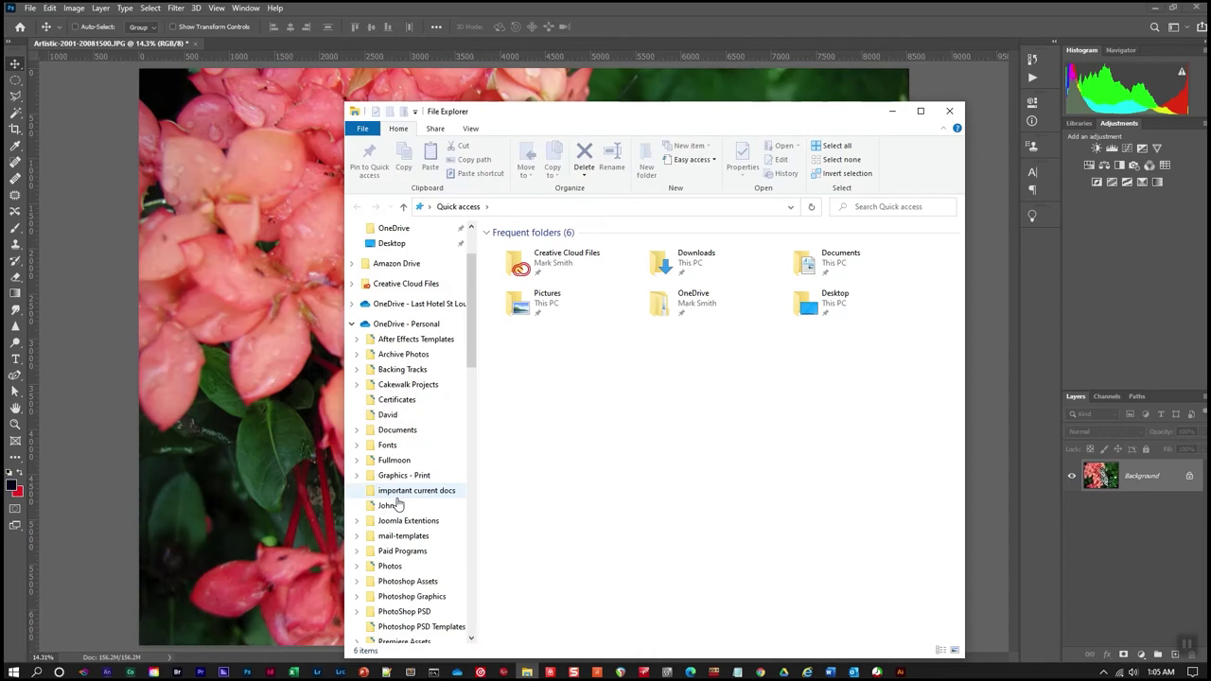
{"action": "scroll", "coordinate": [409, 527], "scroll_direction": "down", "scroll_amount": 2}
{"action": "scroll", "coordinate": [409, 530], "scroll_direction": "down", "scroll_amount": 4}
{"action": "scroll", "coordinate": [412, 537], "scroll_direction": "down", "scroll_amount": 1}
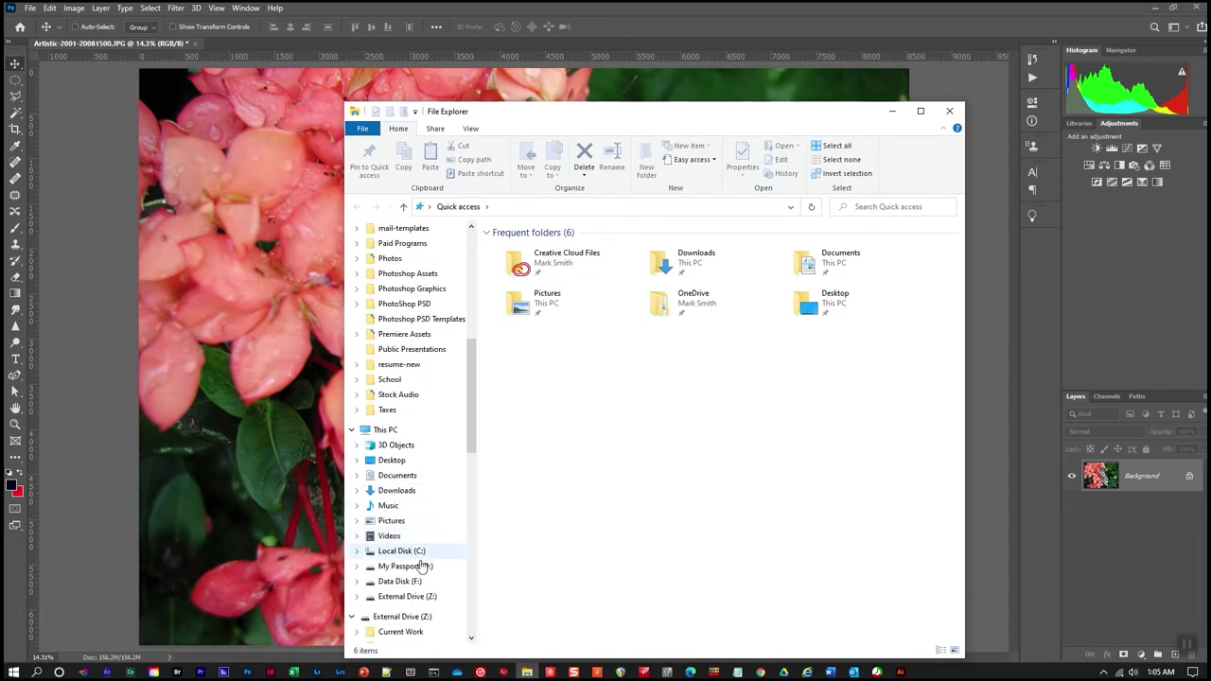
{"action": "left_click", "coordinate": [418, 567]}
{"action": "scroll", "coordinate": [794, 389], "scroll_direction": "down", "scroll_amount": 10}
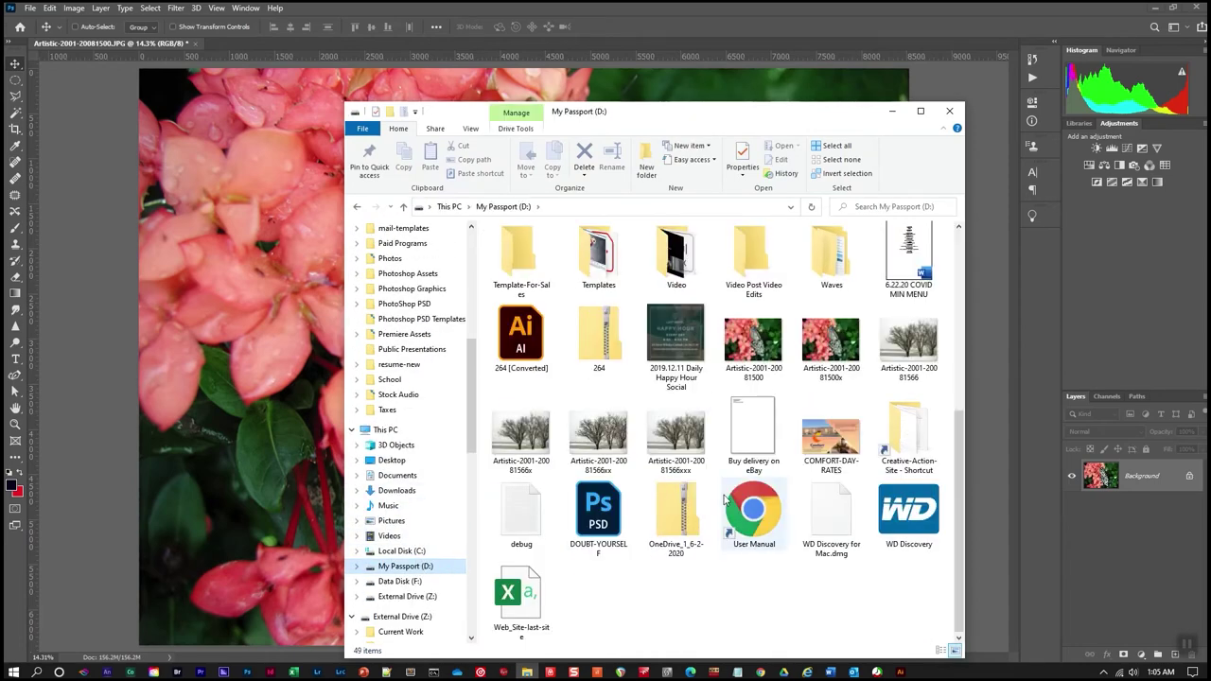
{"action": "right_click", "coordinate": [834, 334]}
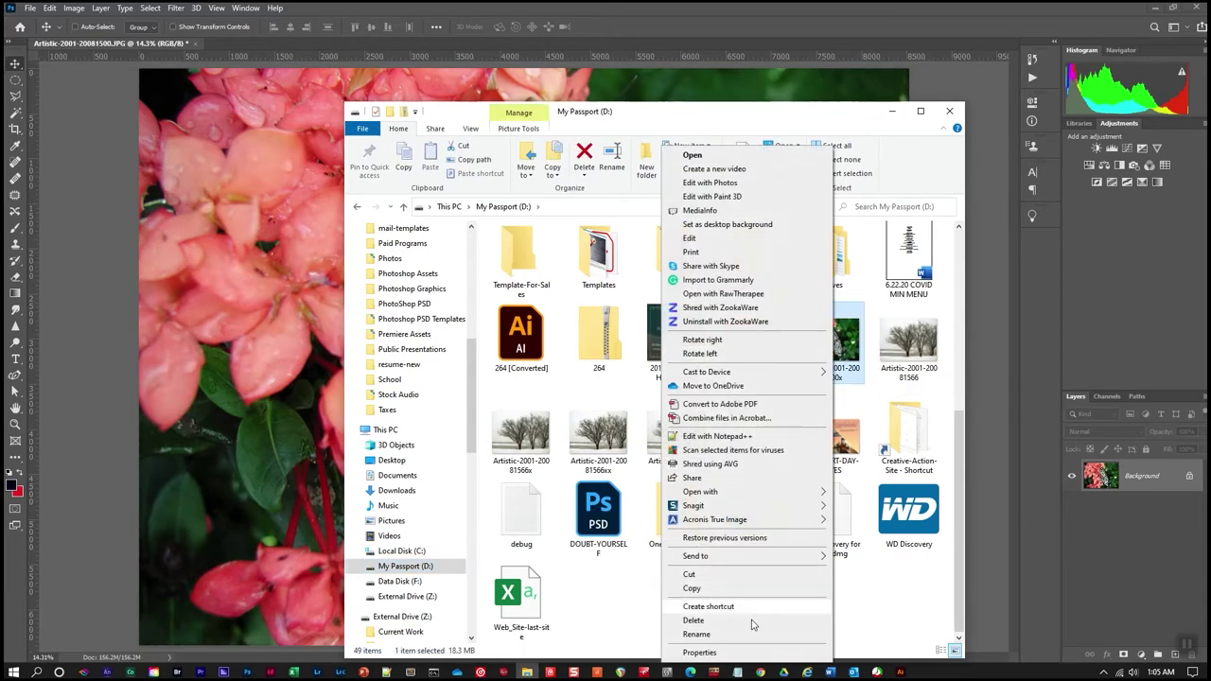
{"action": "left_click", "coordinate": [700, 653]}
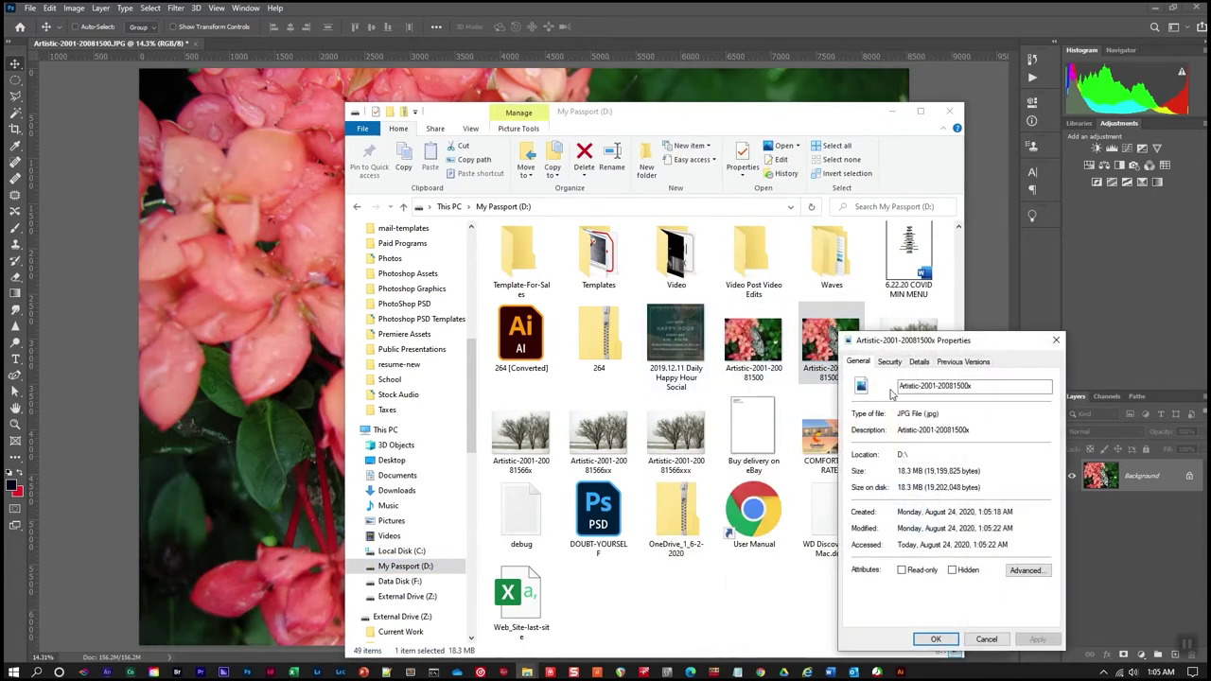
{"action": "left_click", "coordinate": [924, 369]}
Review the file details, then close the File Explorer window.
{"action": "scroll", "coordinate": [946, 430], "scroll_direction": "down", "scroll_amount": 3}
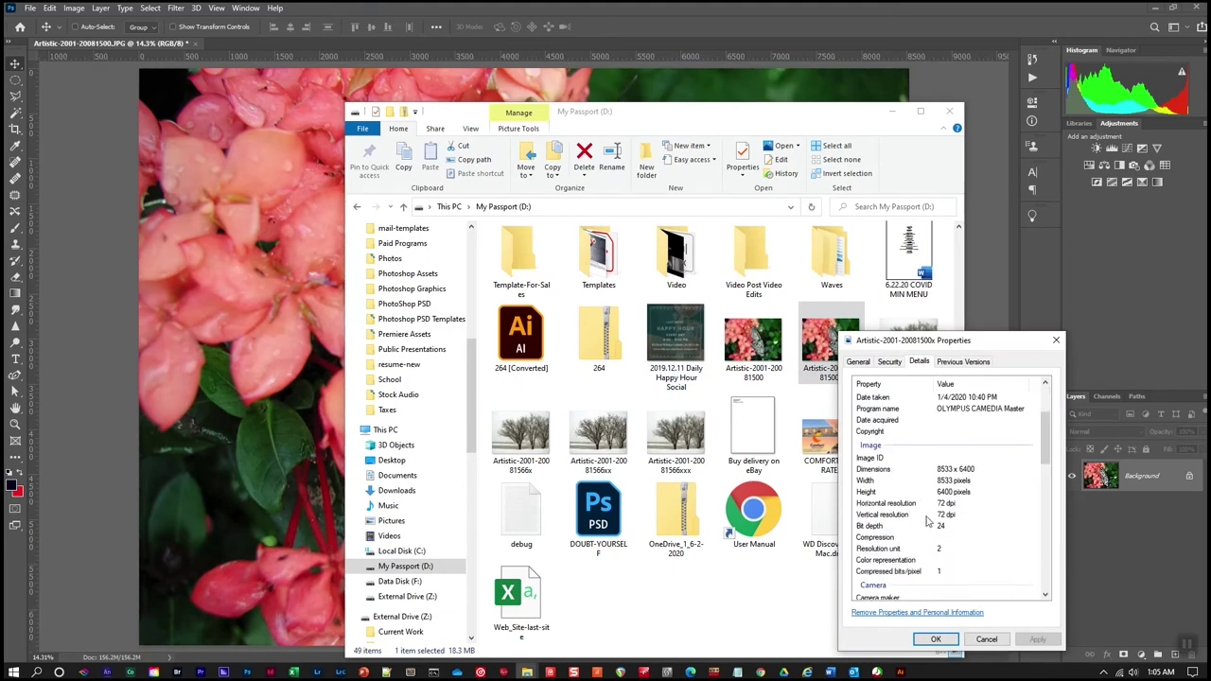
{"action": "scroll", "coordinate": [946, 477], "scroll_direction": "up", "scroll_amount": 3}
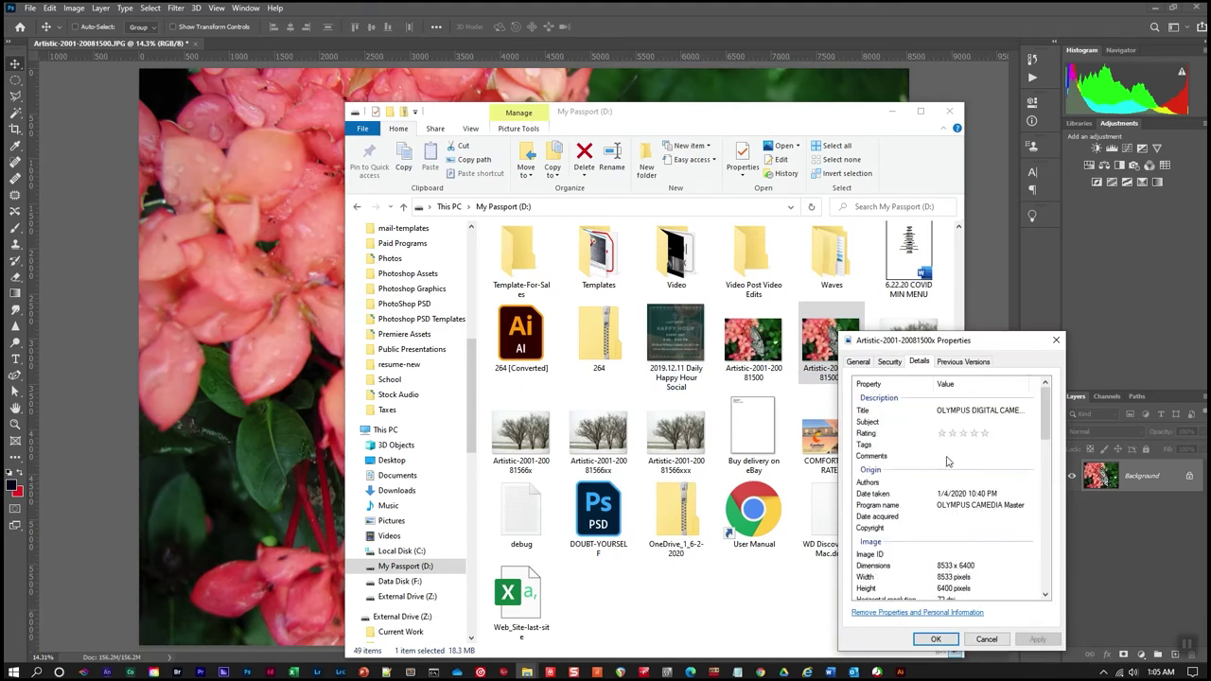
{"action": "left_click", "coordinate": [824, 352]}
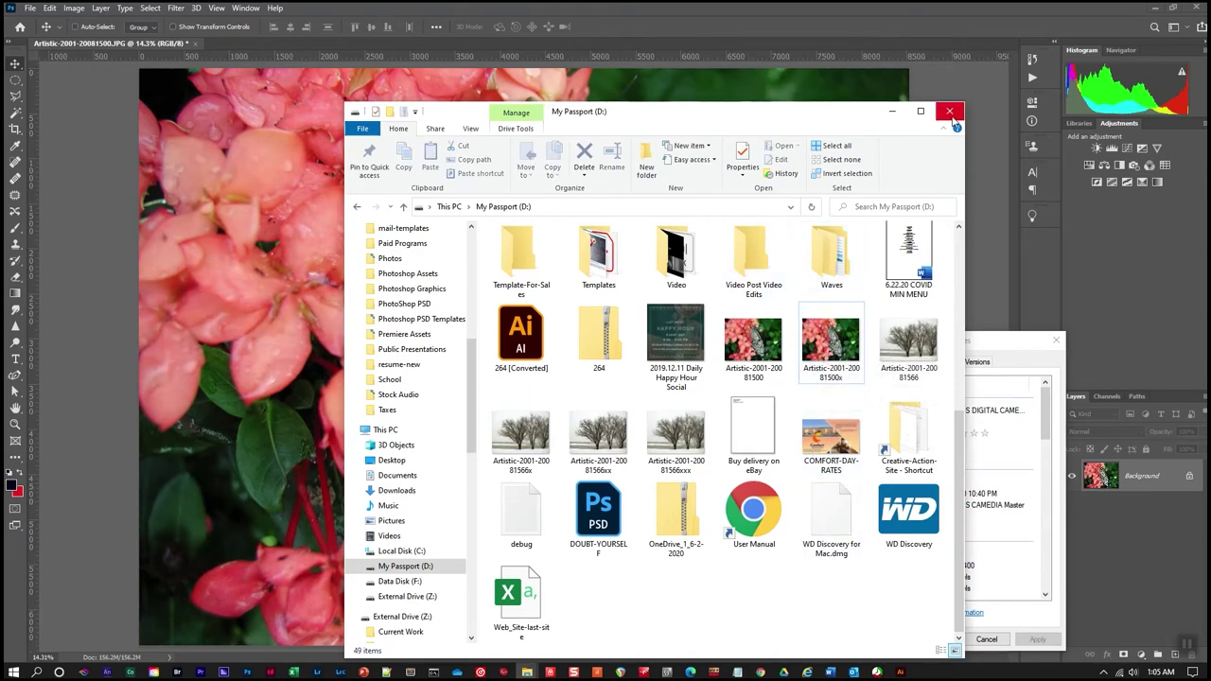
{"action": "left_click", "coordinate": [950, 112]}
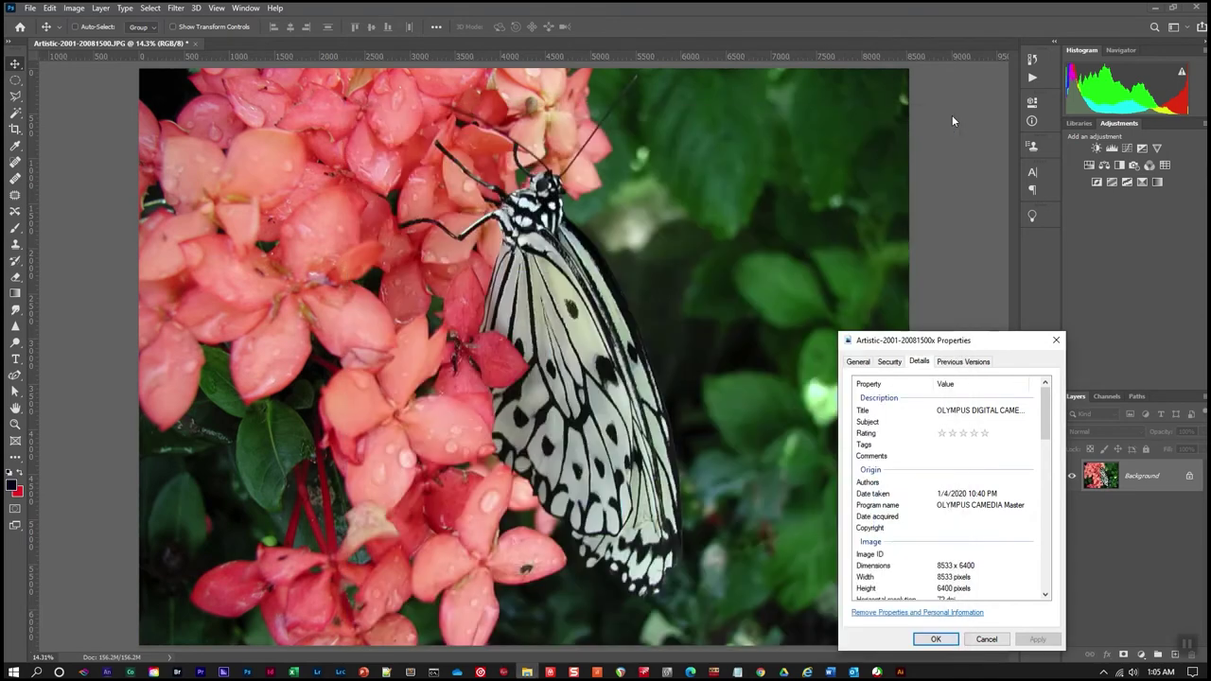
Close Properties and start a Save As to the My Passport (D:) drive.
{"action": "left_click", "coordinate": [1056, 341]}
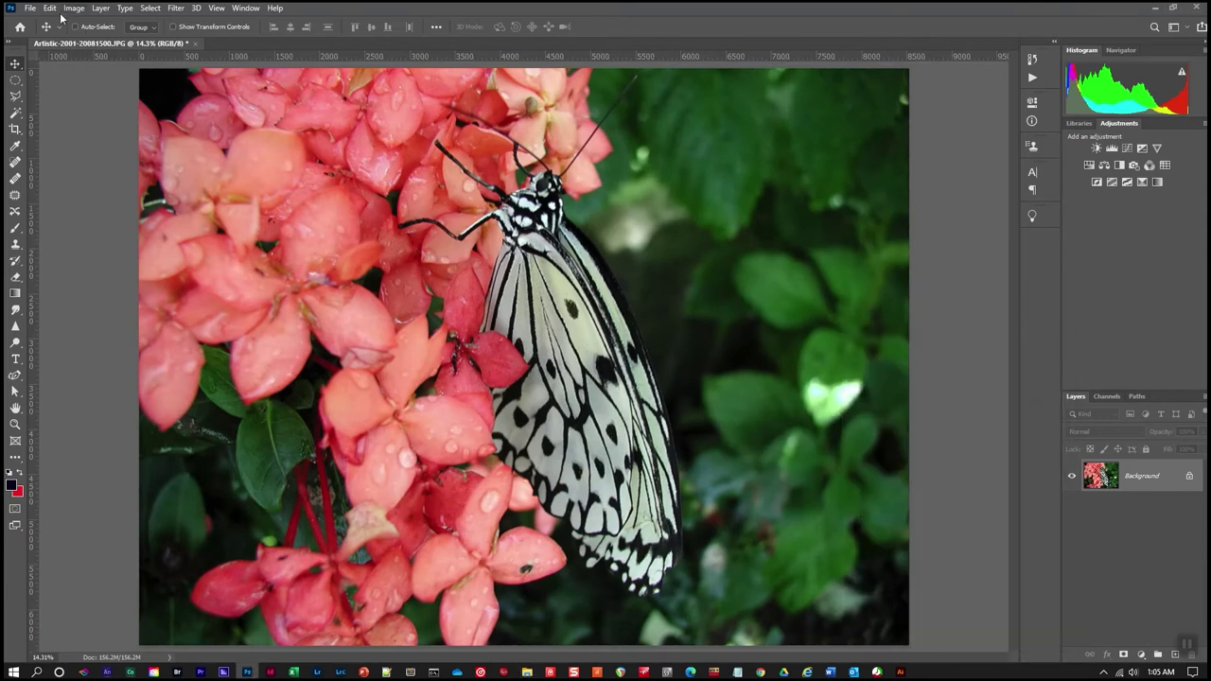
{"action": "left_click", "coordinate": [31, 8]}
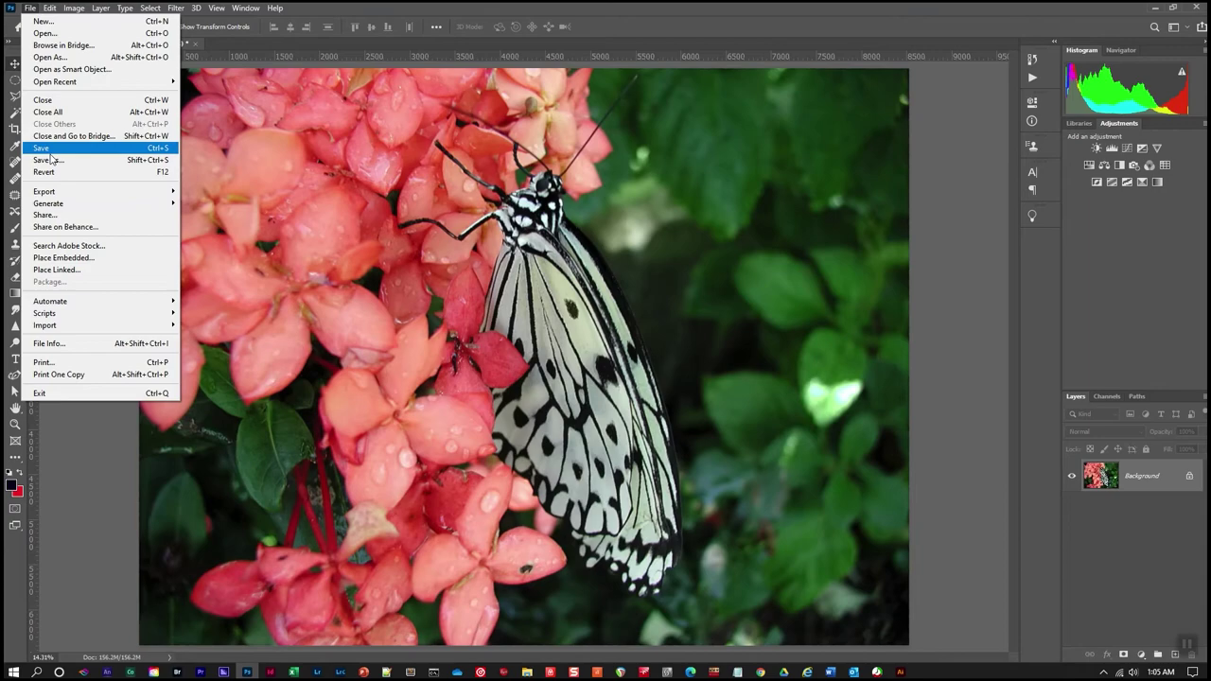
{"action": "left_click", "coordinate": [53, 160]}
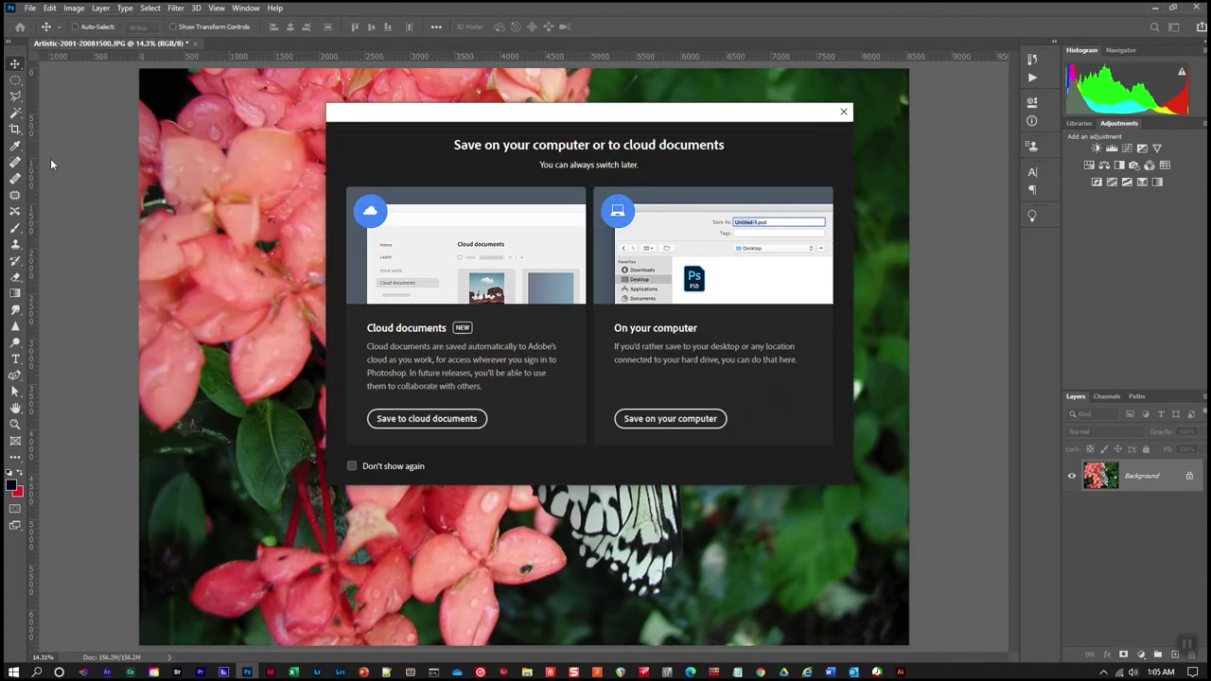
{"action": "left_click", "coordinate": [671, 419]}
{"action": "scroll", "coordinate": [309, 351], "scroll_direction": "down", "scroll_amount": 3}
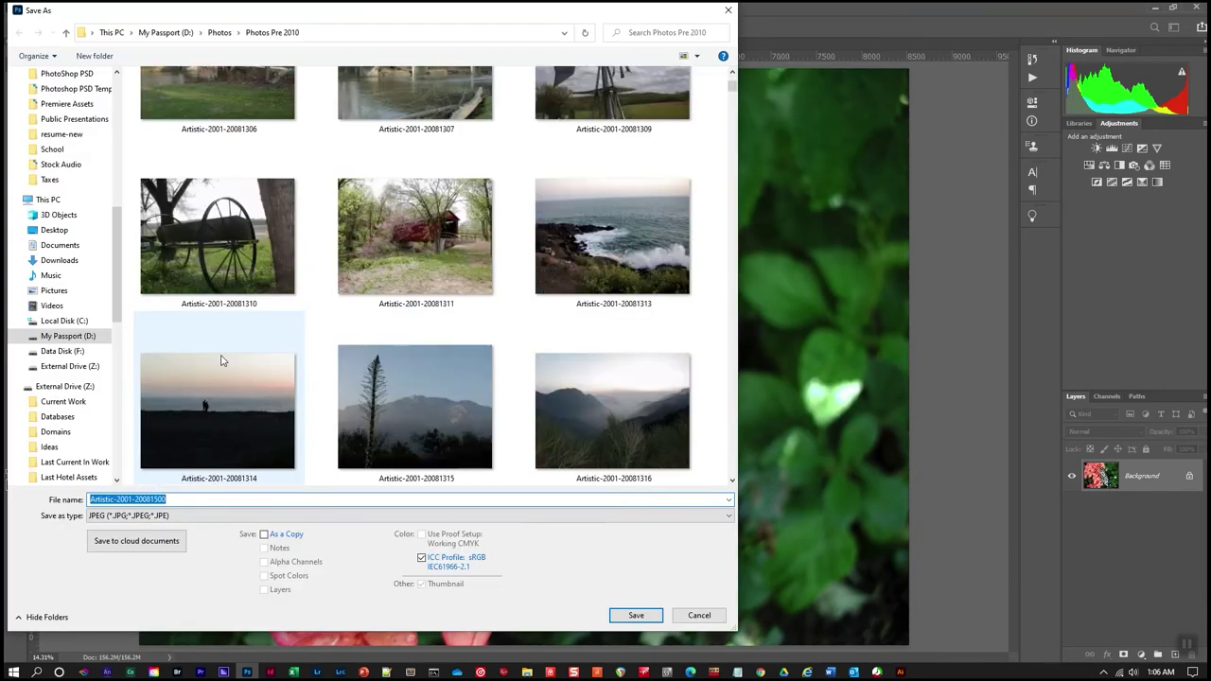
{"action": "scroll", "coordinate": [224, 361], "scroll_direction": "down", "scroll_amount": 2}
{"action": "scroll", "coordinate": [78, 434], "scroll_direction": "down", "scroll_amount": 1}
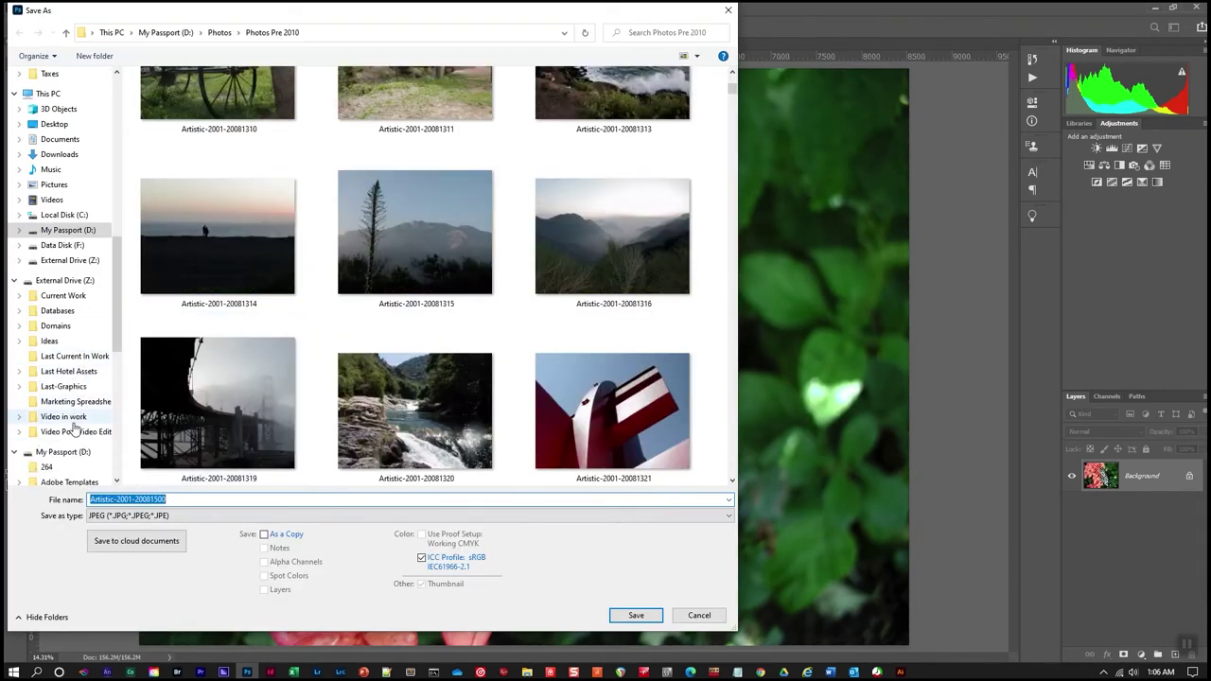
{"action": "left_click", "coordinate": [57, 237]}
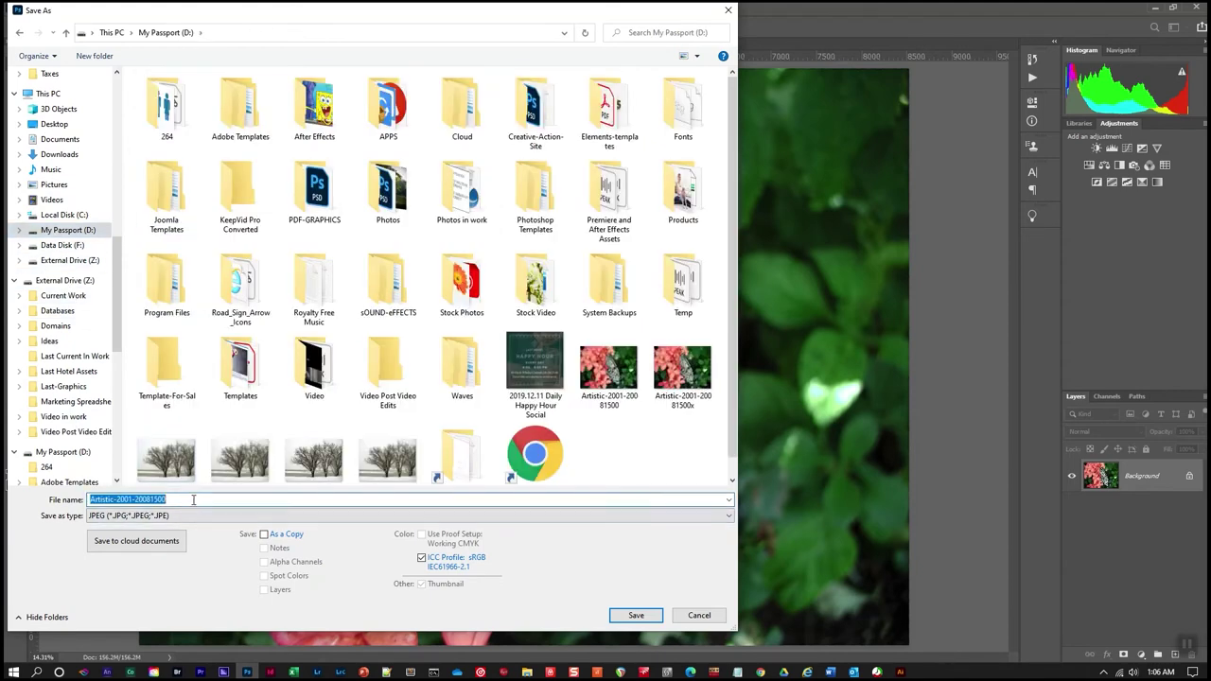
{"action": "left_click", "coordinate": [193, 499]}
{"action": "type", "text": "xx"}
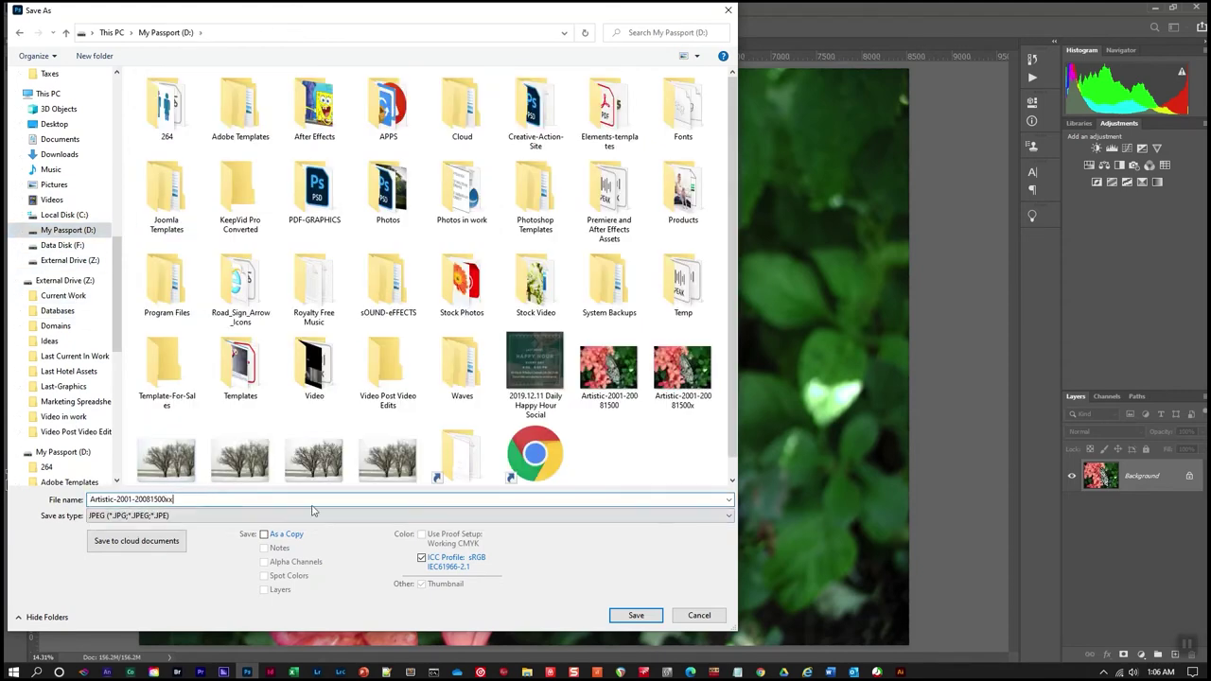
{"action": "left_click", "coordinate": [636, 616]}
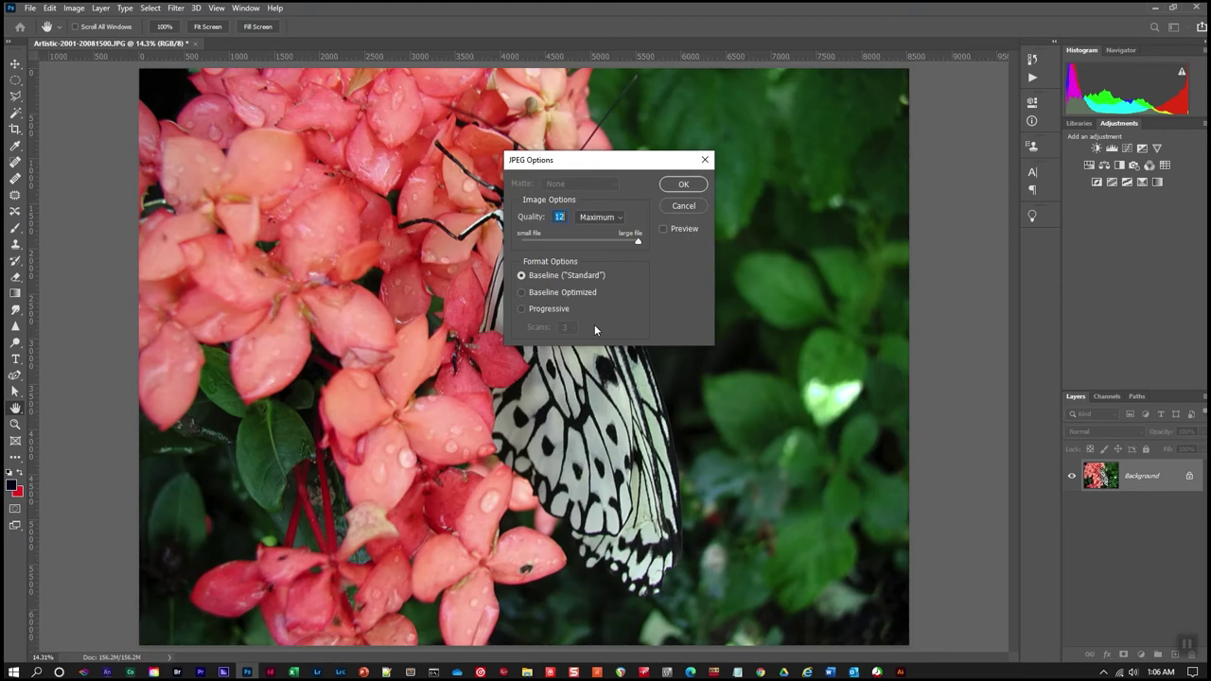
{"action": "left_click", "coordinate": [682, 183]}
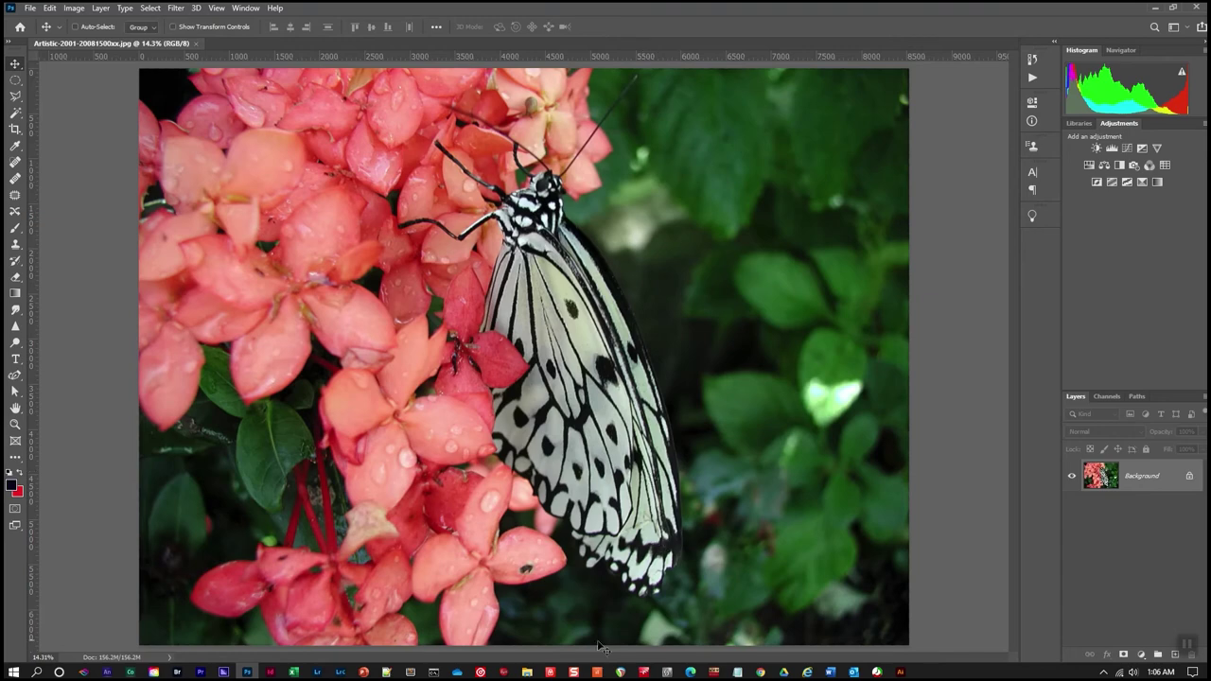
Reopen File Explorer at the My Passport (D:) drive.
{"action": "left_click", "coordinate": [527, 672]}
{"action": "scroll", "coordinate": [416, 530], "scroll_direction": "down", "scroll_amount": 3}
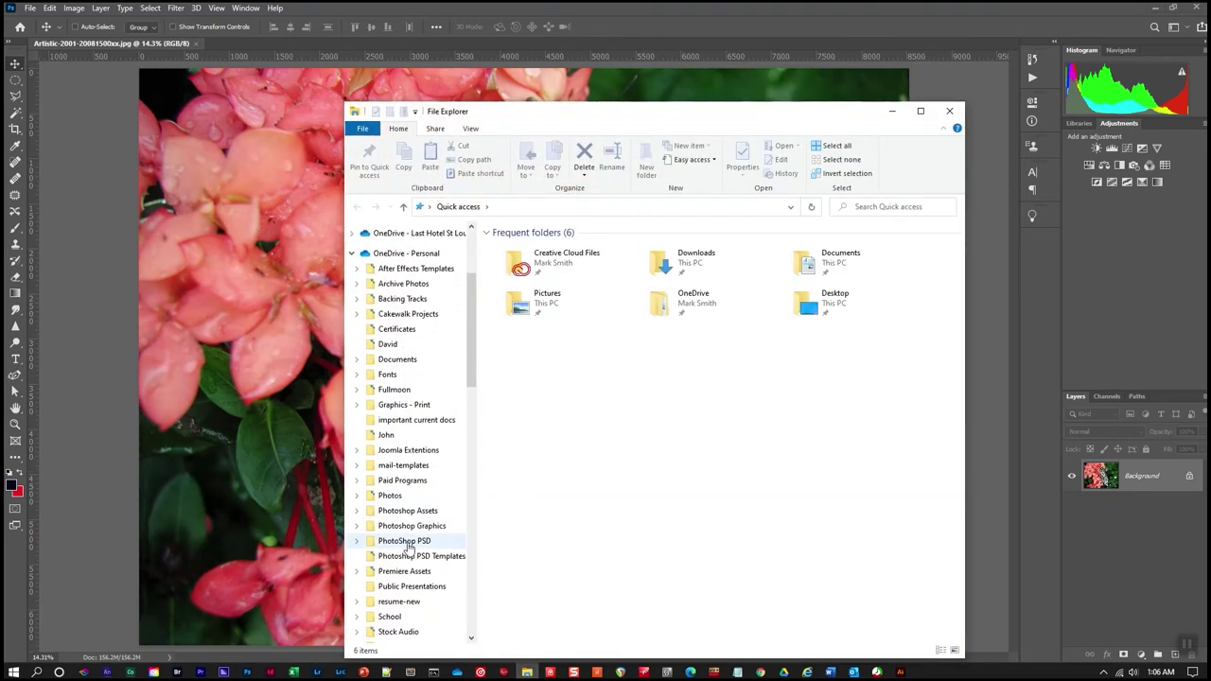
{"action": "scroll", "coordinate": [409, 549], "scroll_direction": "down", "scroll_amount": 2}
{"action": "scroll", "coordinate": [414, 559], "scroll_direction": "down", "scroll_amount": 2}
{"action": "scroll", "coordinate": [421, 566], "scroll_direction": "down", "scroll_amount": 1}
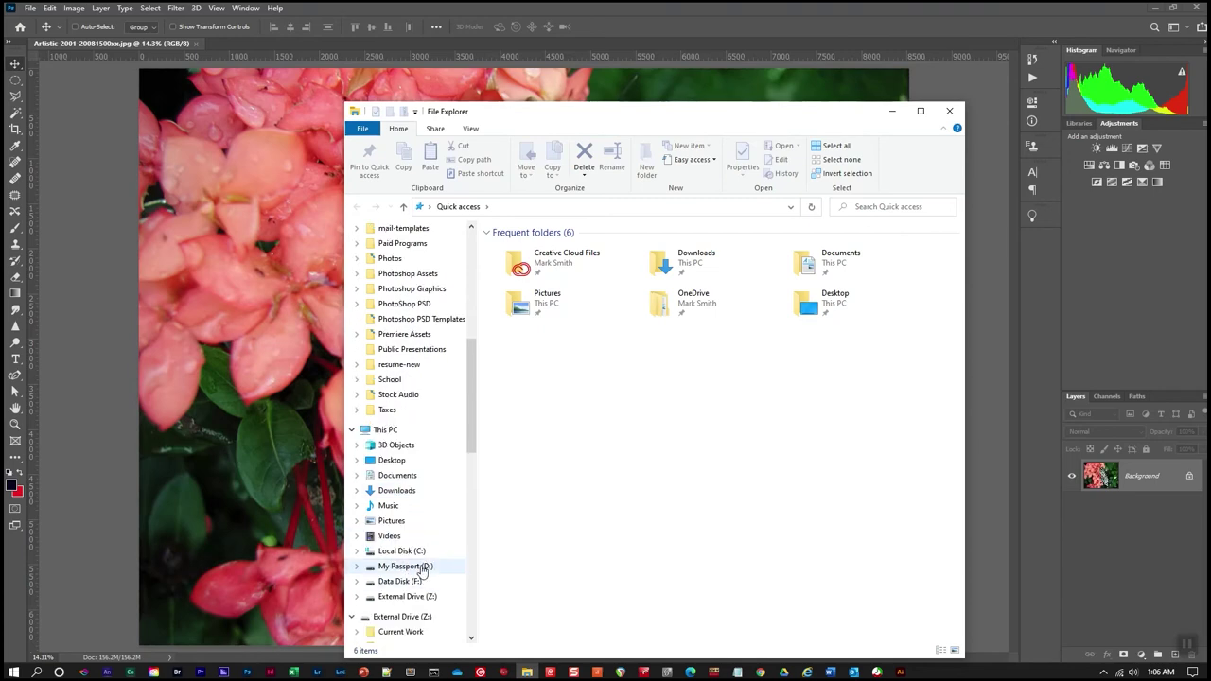
{"action": "left_click", "coordinate": [422, 567]}
{"action": "scroll", "coordinate": [738, 426], "scroll_direction": "down", "scroll_amount": 5}
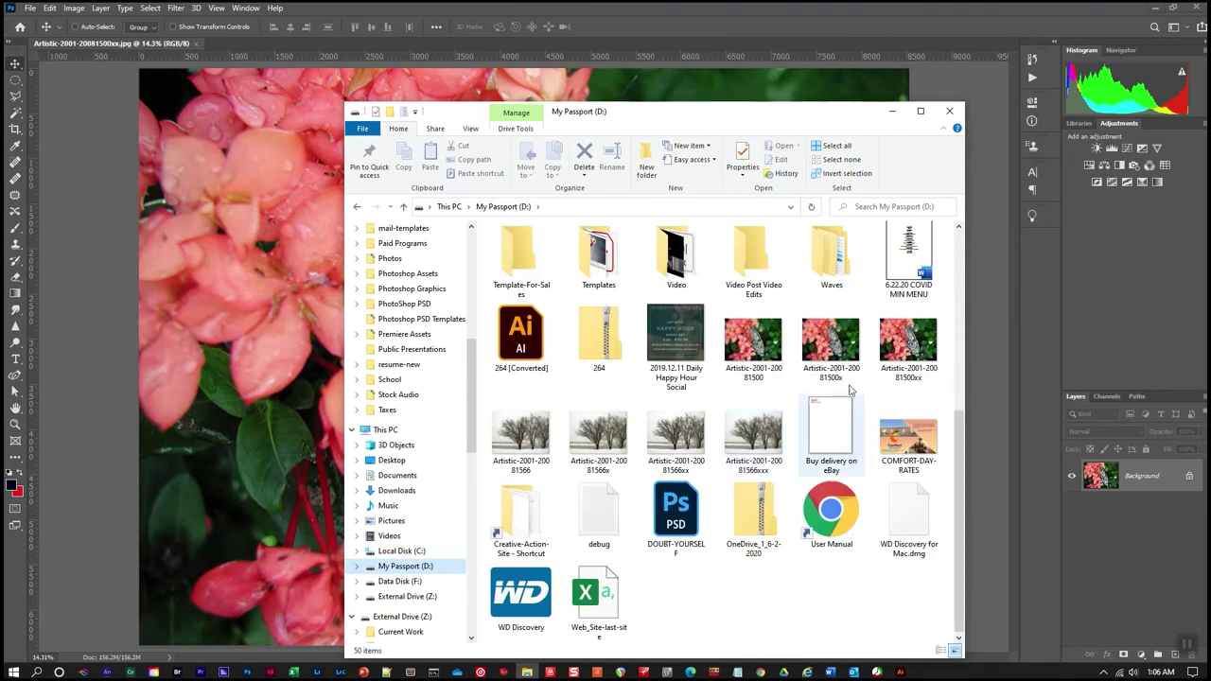
Confirm the xx file's Details show 300 dpi horizontal and vertical, then close Properties.
{"action": "right_click", "coordinate": [900, 352]}
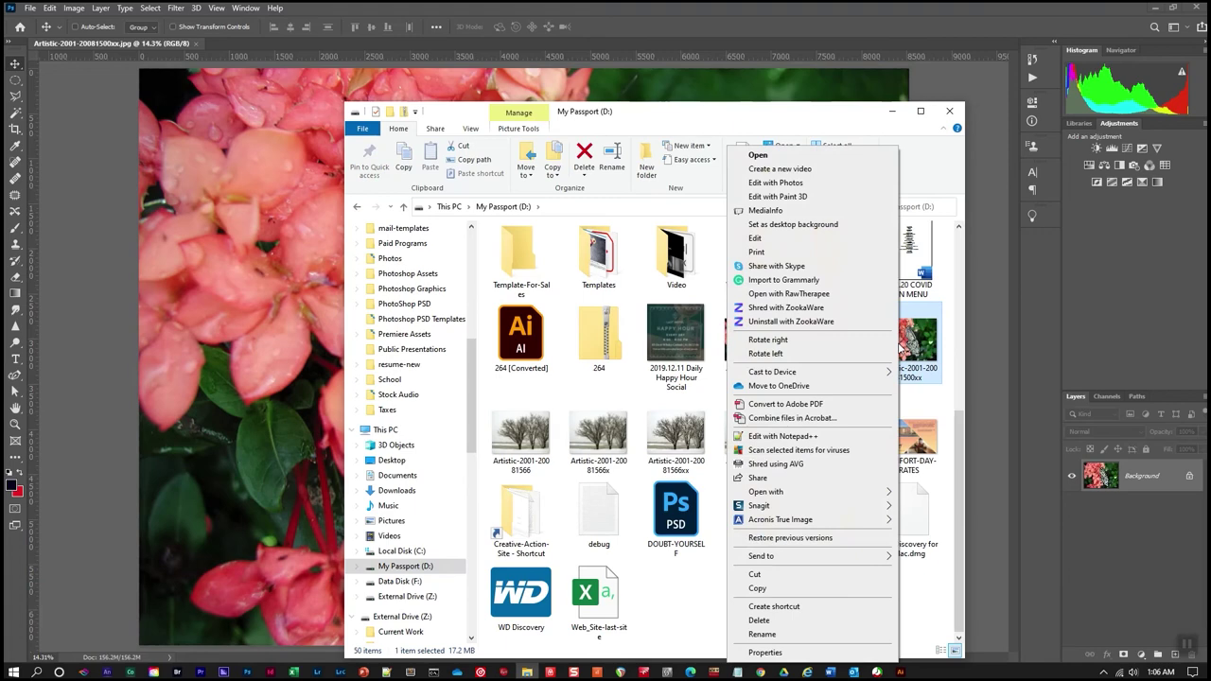
{"action": "left_click", "coordinate": [817, 653]}
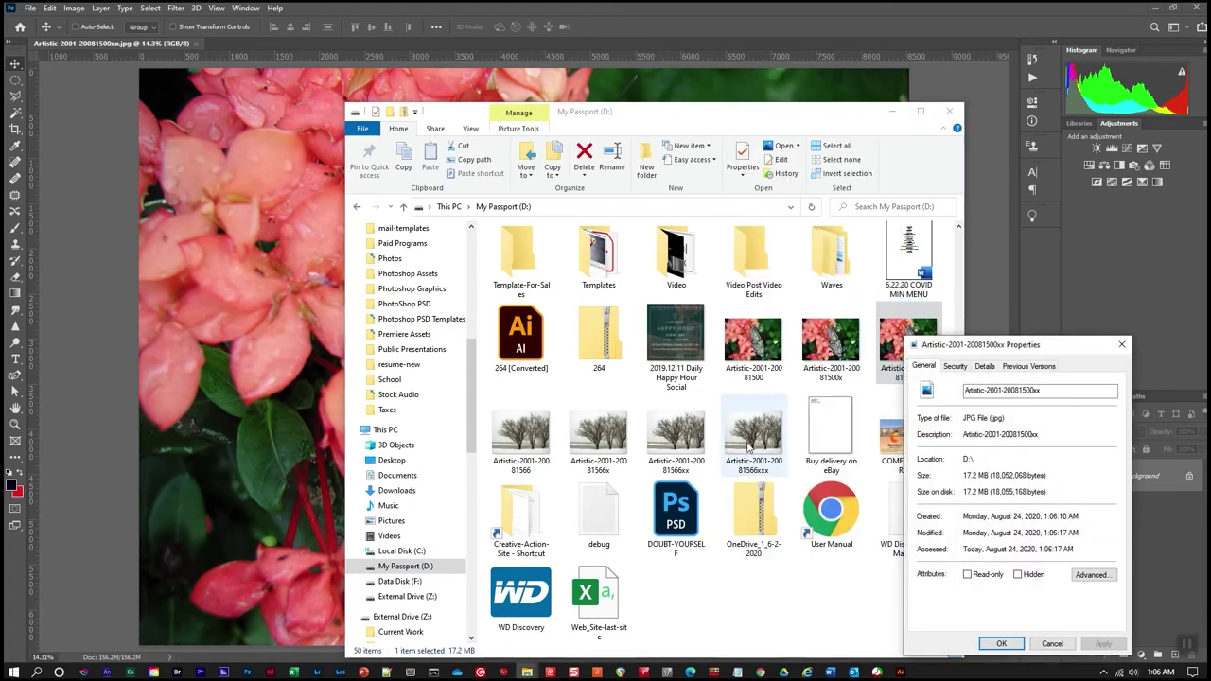
{"action": "left_click", "coordinate": [991, 367]}
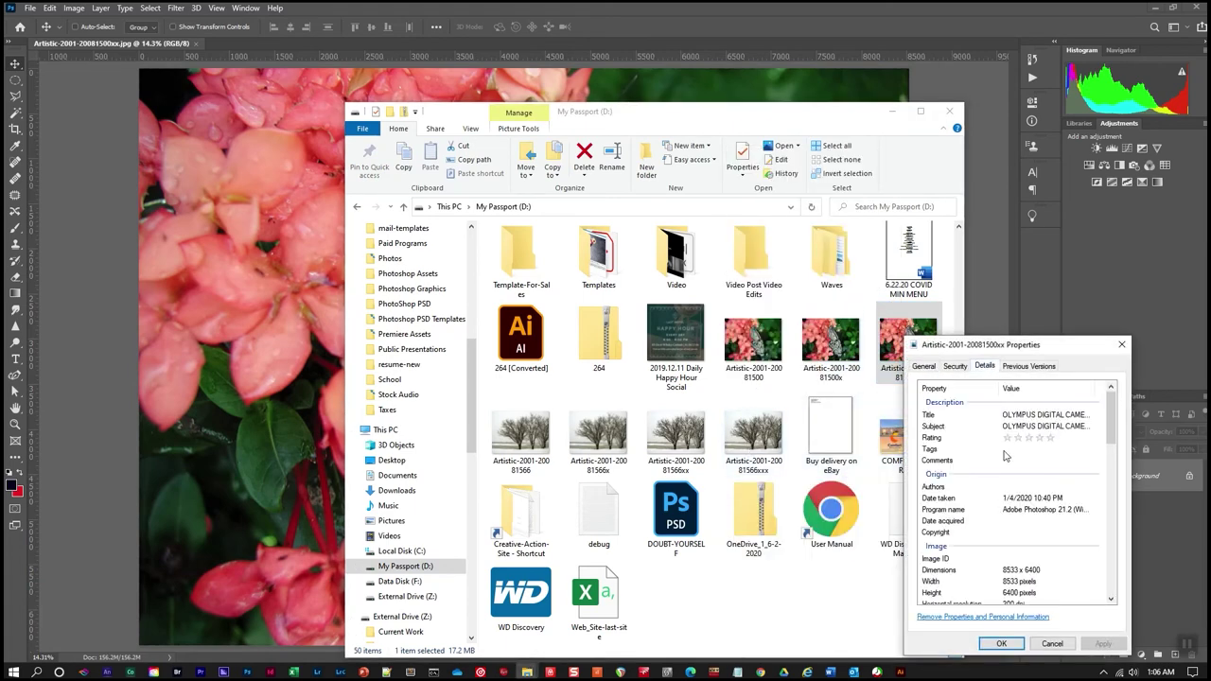
{"action": "scroll", "coordinate": [1005, 457], "scroll_direction": "down", "scroll_amount": 2}
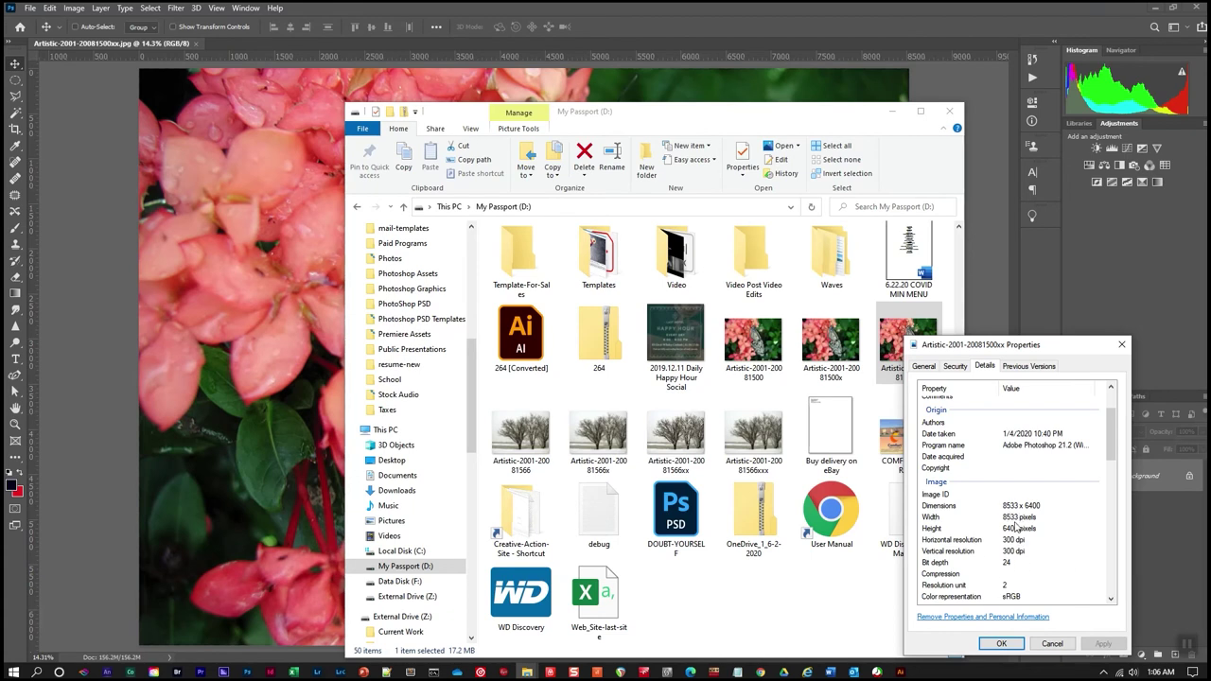
{"action": "left_click", "coordinate": [1052, 645]}
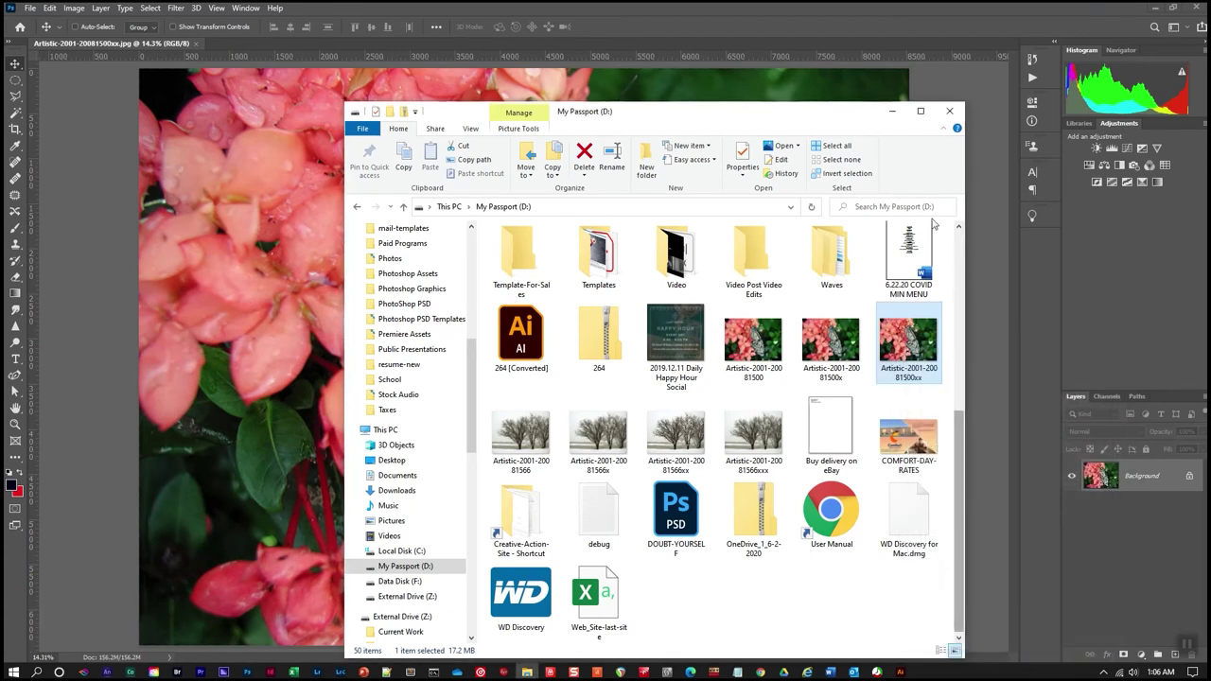
Close File Explorer and dismiss Photoshop's File menu, leaving the butterfly photo showing.
{"action": "left_click", "coordinate": [948, 111]}
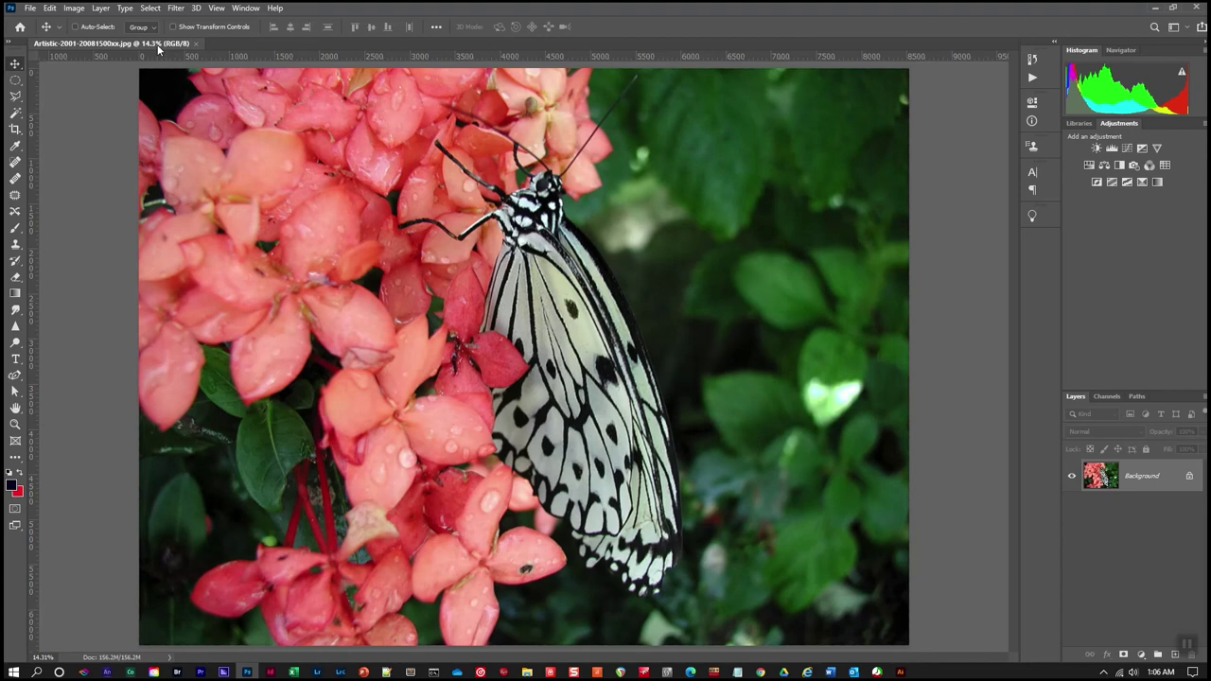
{"action": "left_click", "coordinate": [32, 9]}
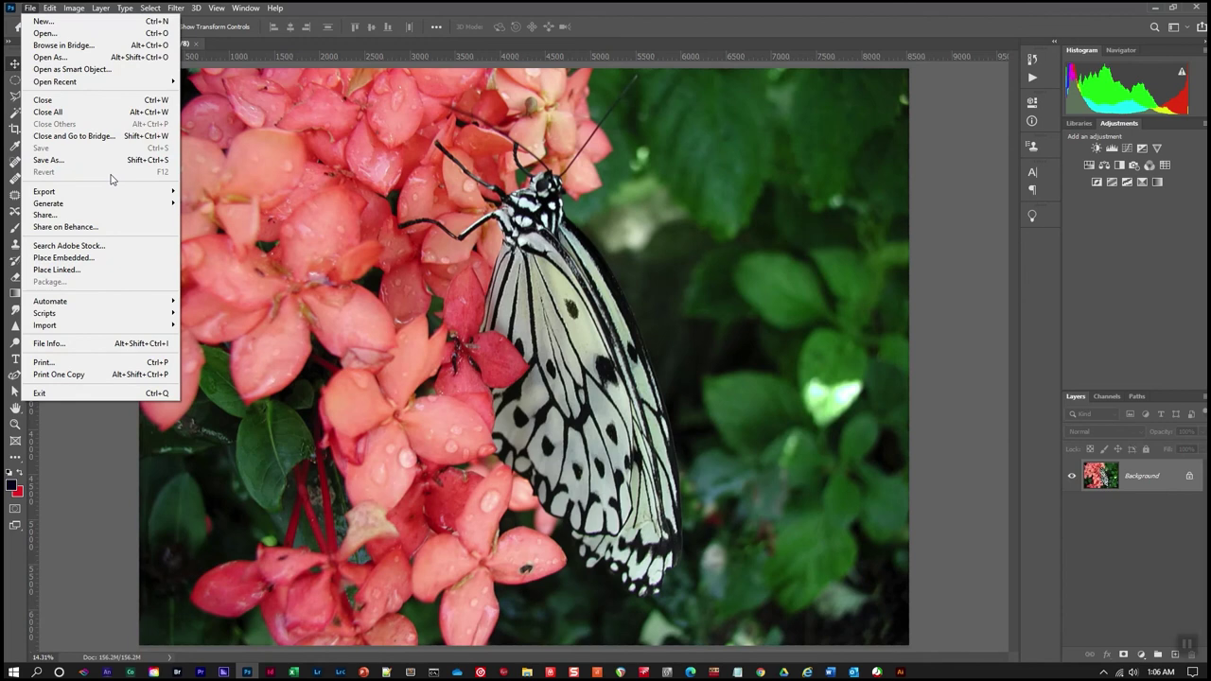
{"action": "left_click", "coordinate": [746, 35]}
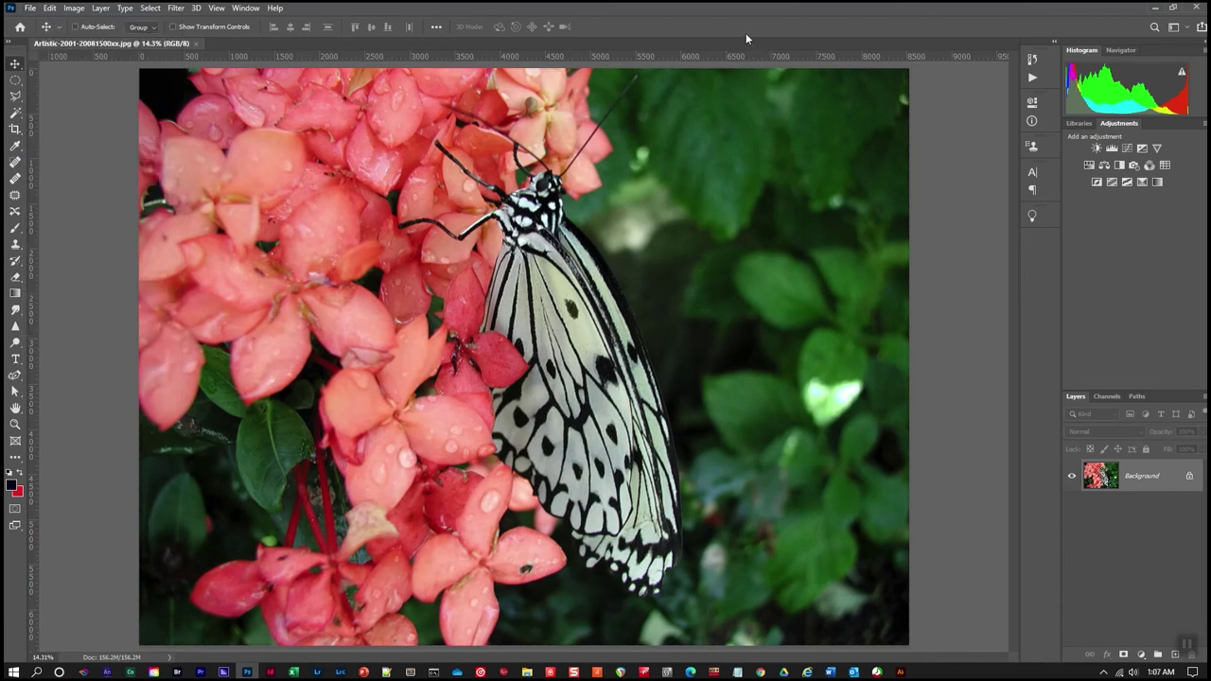